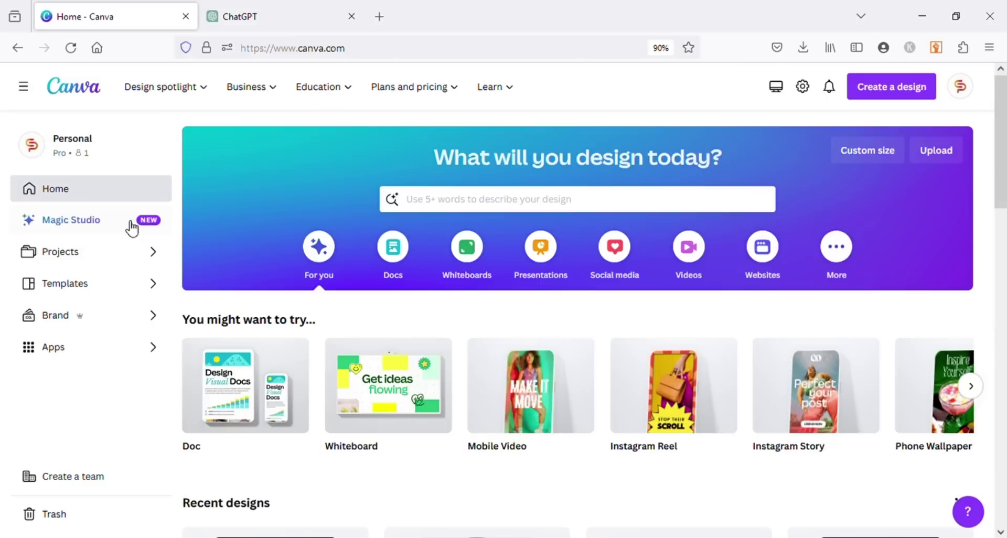
# - Open Magic Studio and bring up the Text to Image introduction from the Magic Media section
pyautogui.click(94, 229)
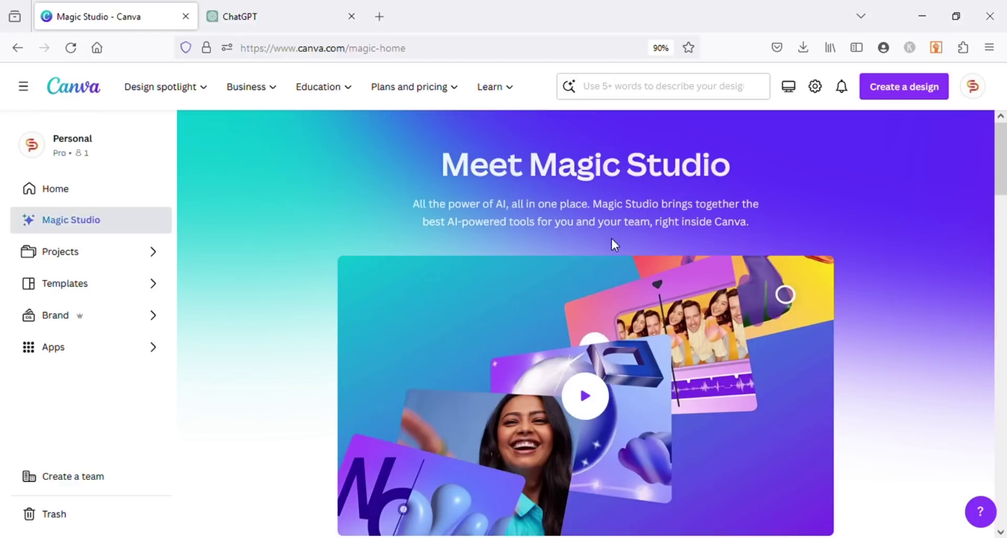
pyautogui.scroll(-2, 612, 238)
pyautogui.scroll(-5, 613, 238)
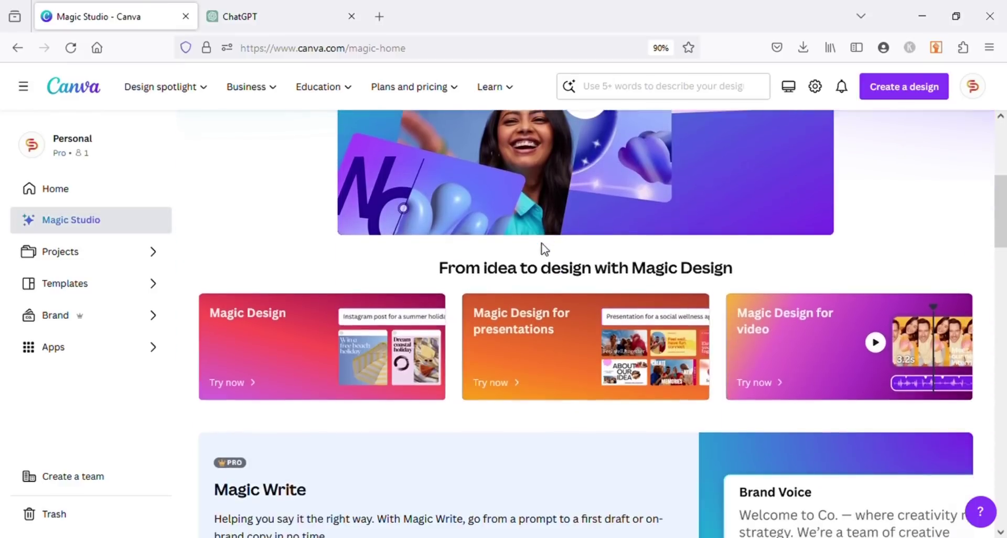
pyautogui.scroll(-1, 507, 241)
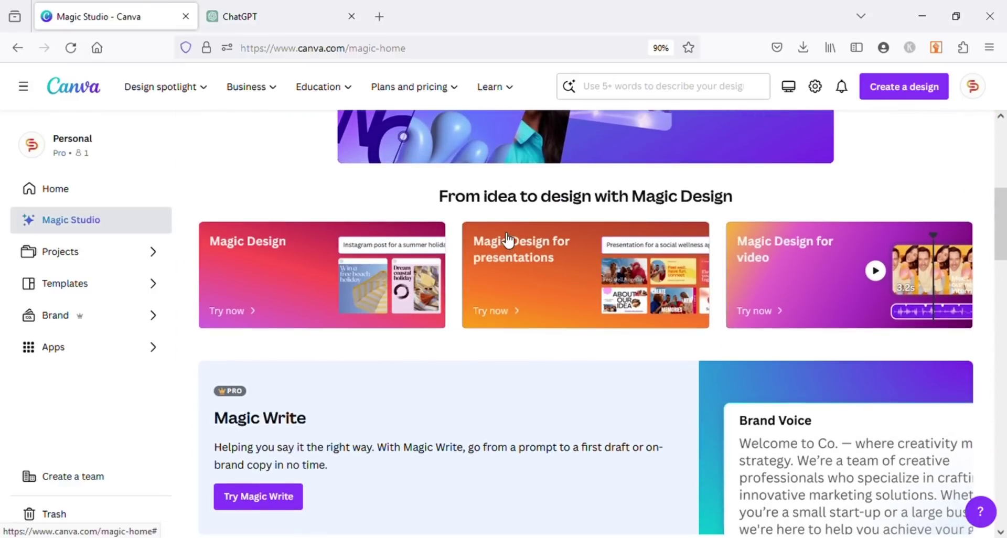
pyautogui.scroll(-1, 507, 240)
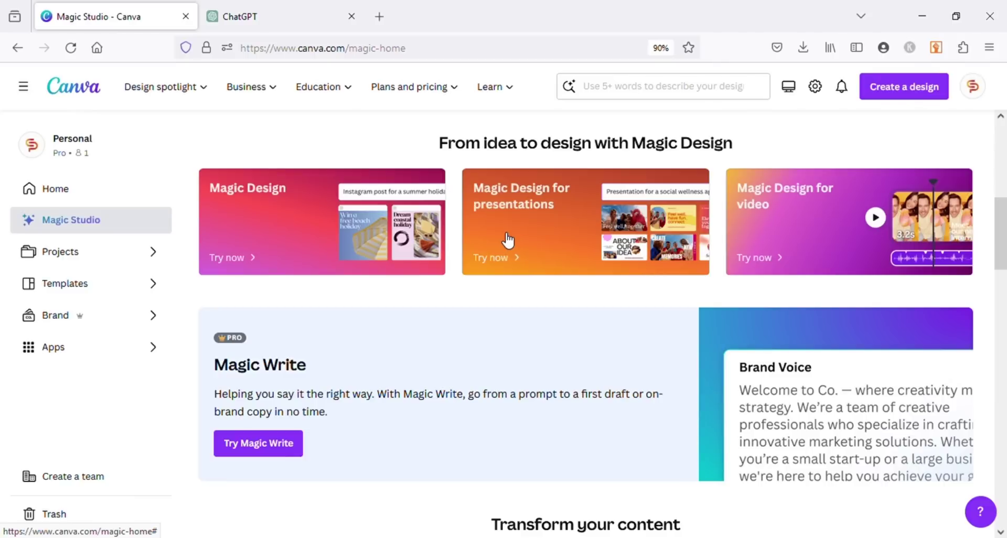
pyautogui.scroll(-4, 507, 240)
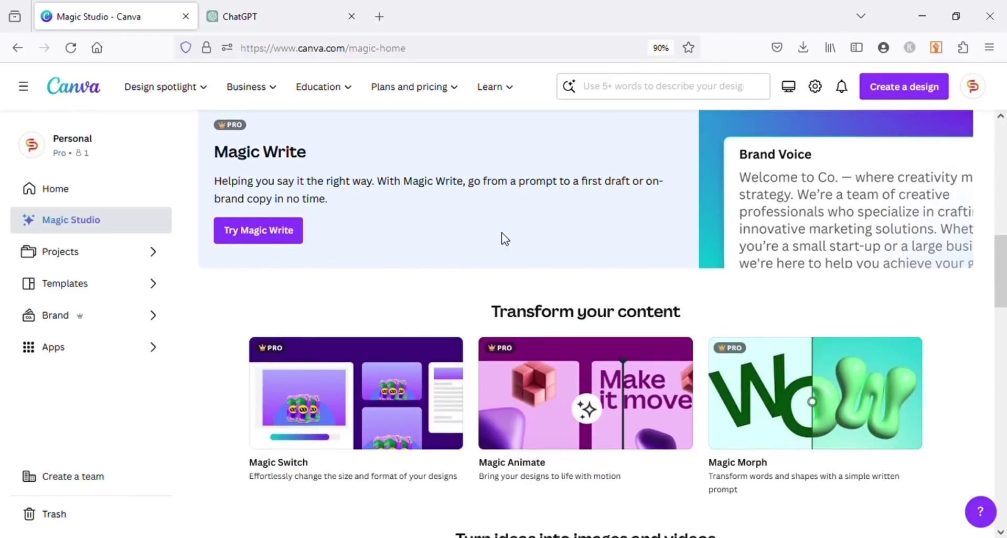
pyautogui.scroll(-6, 505, 239)
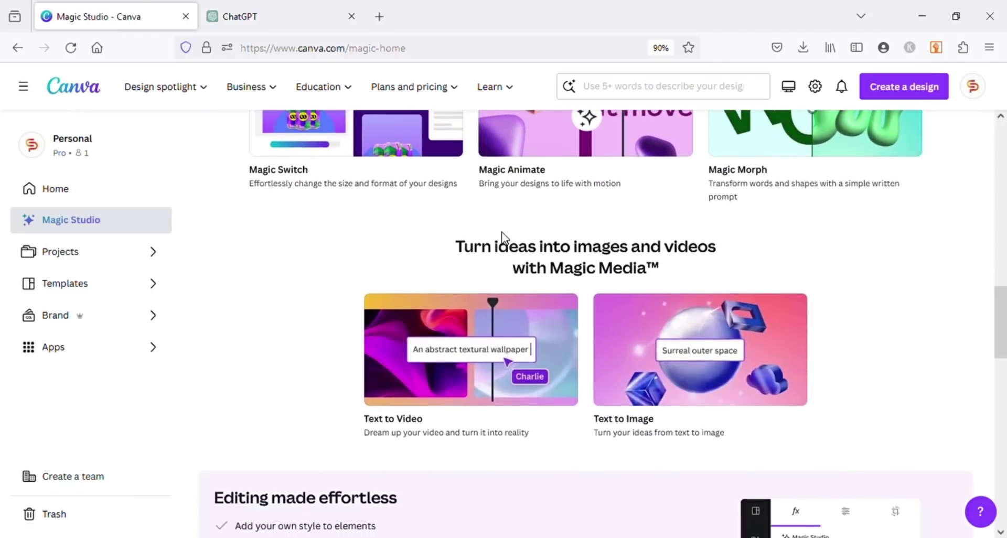
pyautogui.scroll(-2, 504, 237)
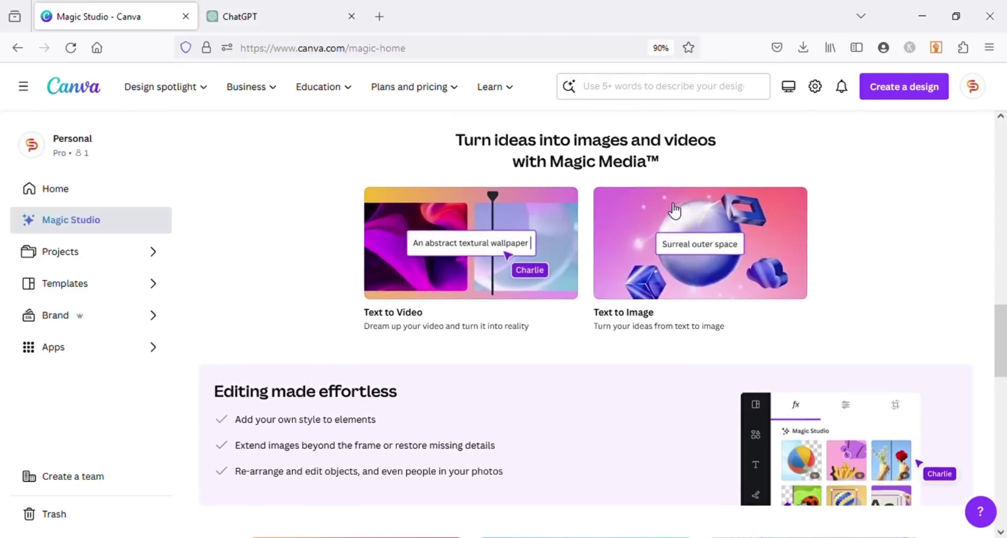
pyautogui.click(688, 250)
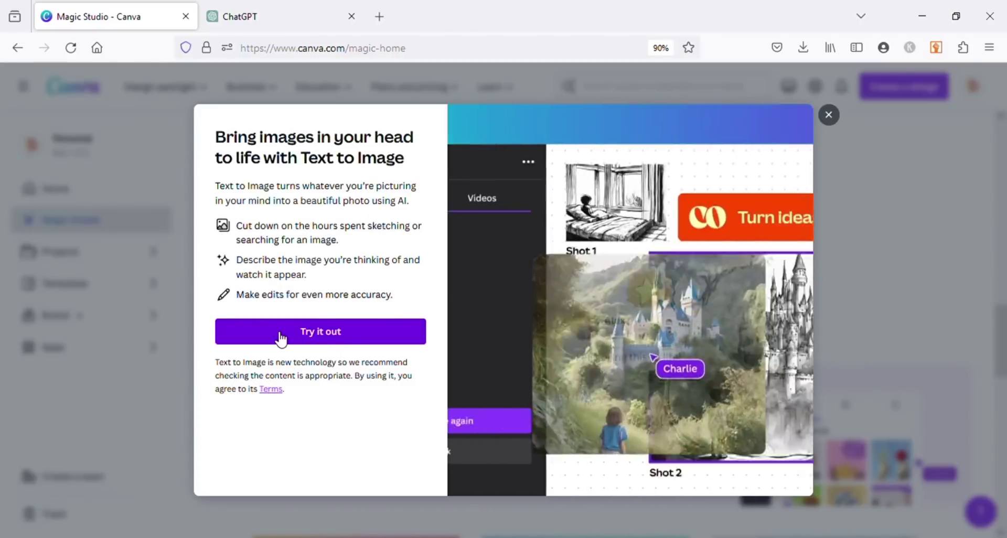
# - Start a blank Instagram Post from Text to Image and search Apps for 'magic' to find Magic Media
pyautogui.click(282, 338)
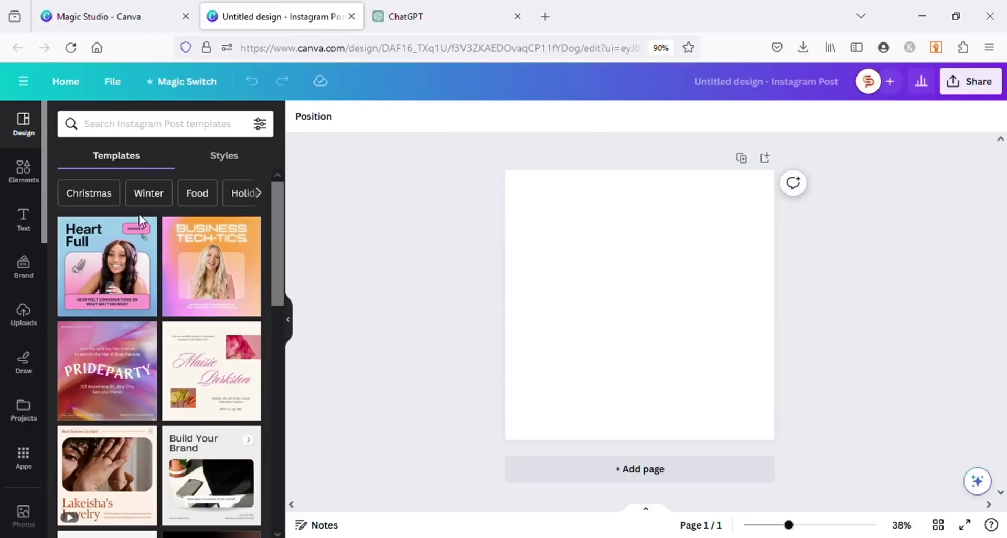
pyautogui.click(23, 457)
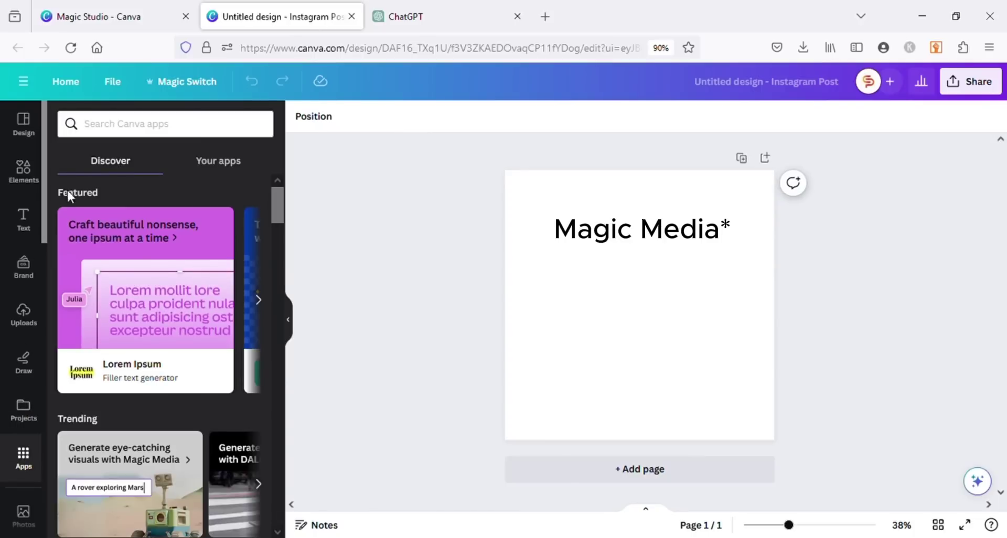
pyautogui.click(155, 127)
pyautogui.write('magic')
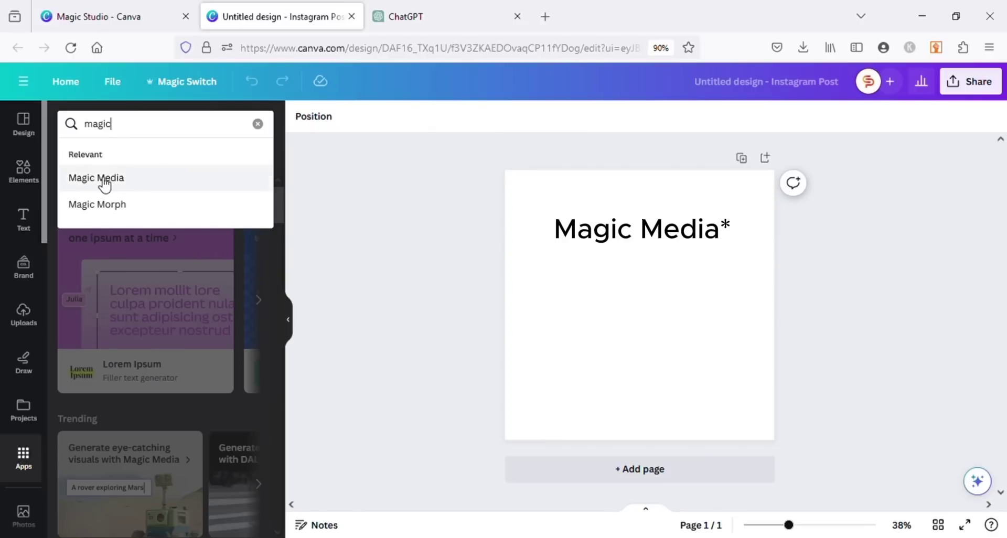
pyautogui.click(101, 177)
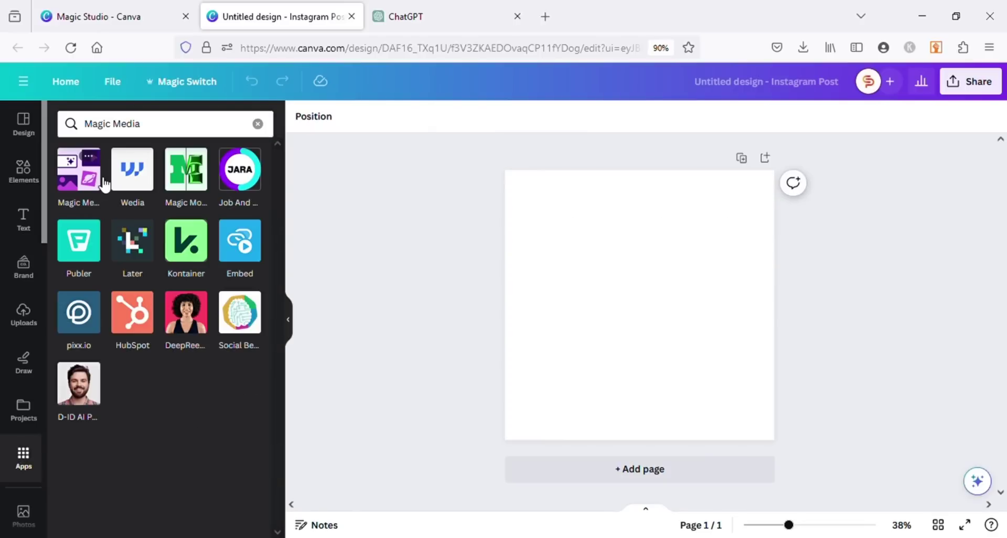
# - Open the Magic Media app and look over its Videos and Images generators
pyautogui.click(78, 172)
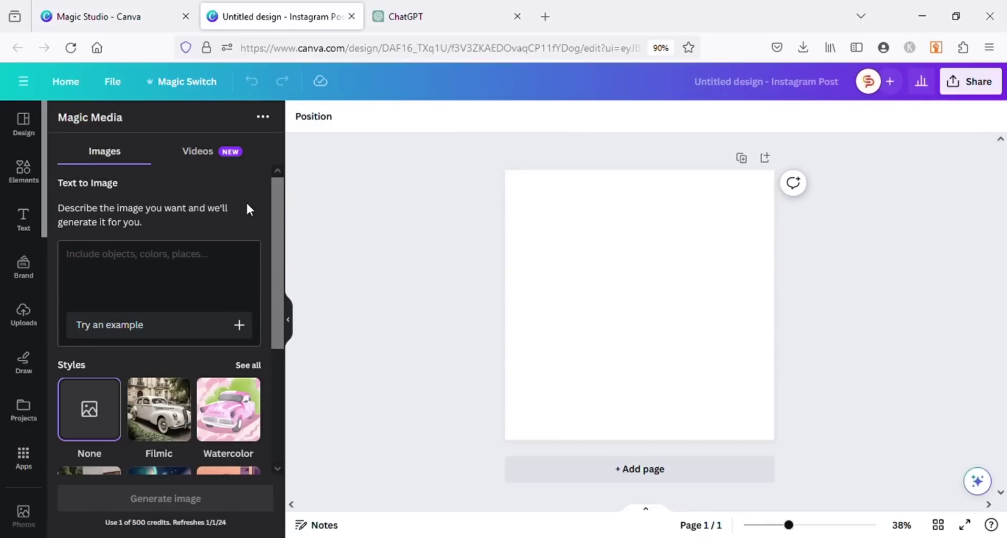
pyautogui.scroll(-3, 246, 209)
pyautogui.scroll(-3, 254, 210)
pyautogui.scroll(5, 251, 211)
pyautogui.click(206, 154)
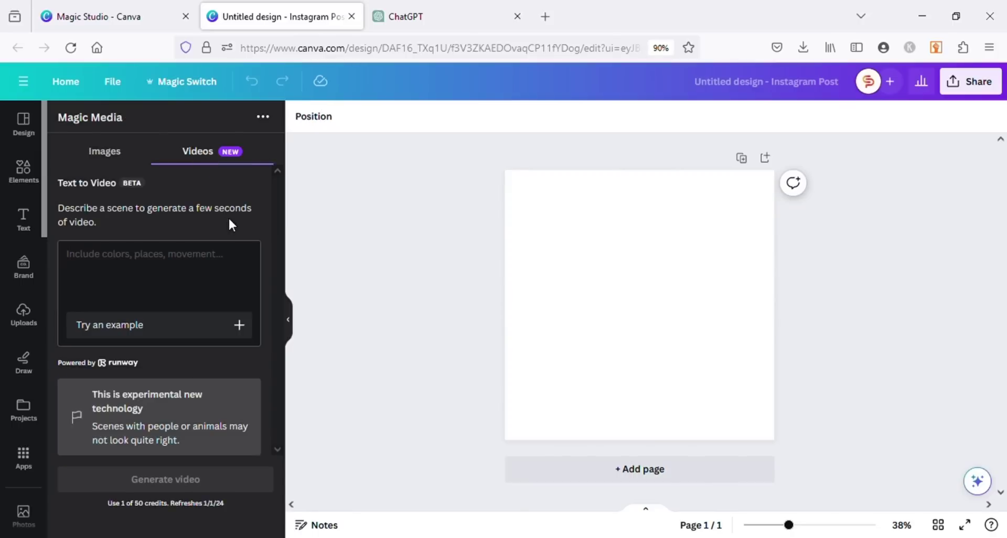
pyautogui.click(121, 164)
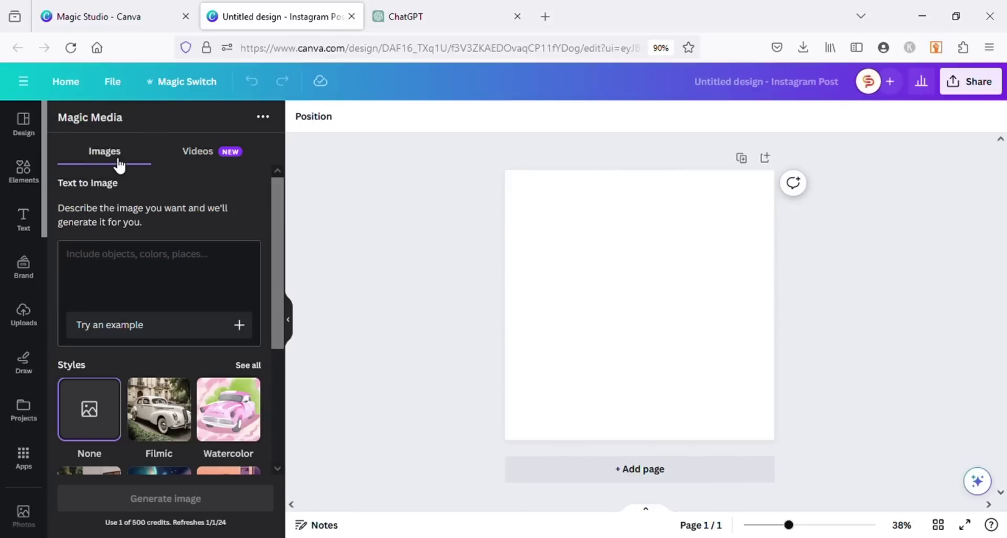
pyautogui.scroll(-4, 218, 361)
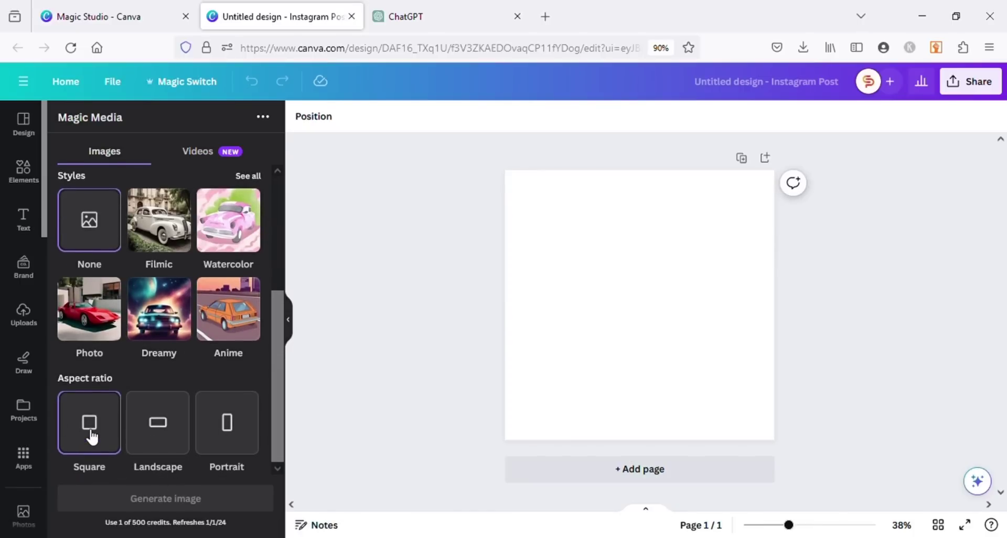
pyautogui.scroll(1, 93, 436)
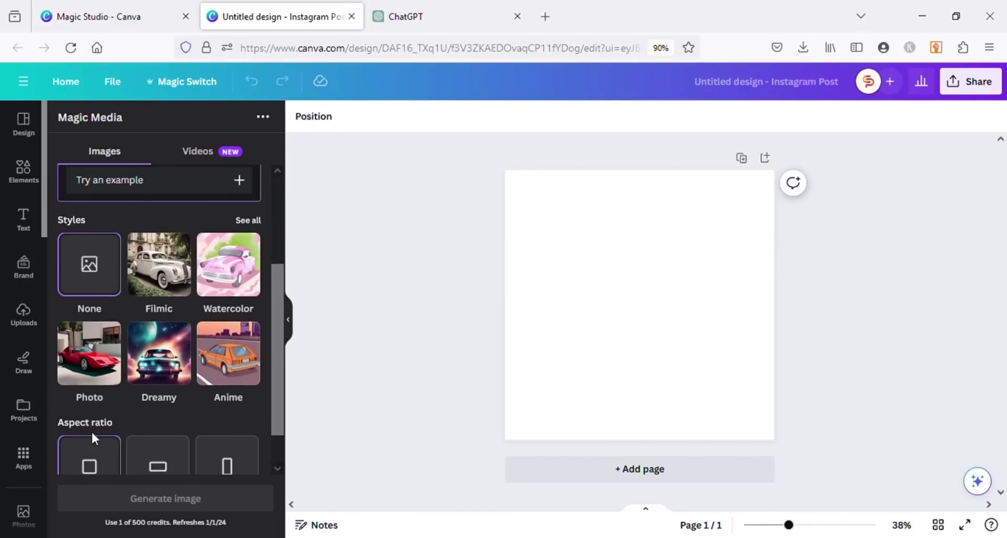
# - Choose the Concept art style from the full list of image styles
pyautogui.click(255, 221)
pyautogui.scroll(-2, 251, 309)
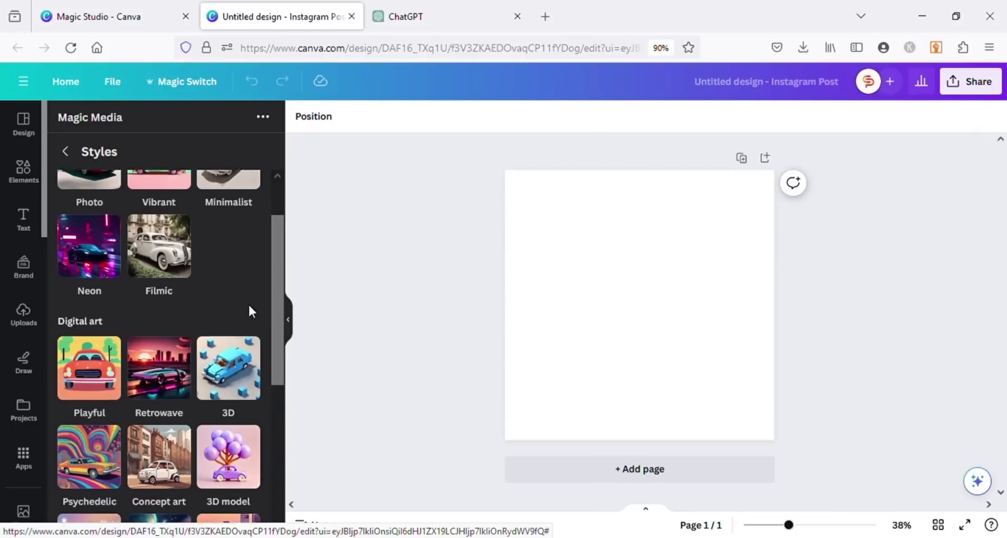
pyautogui.scroll(-3, 249, 312)
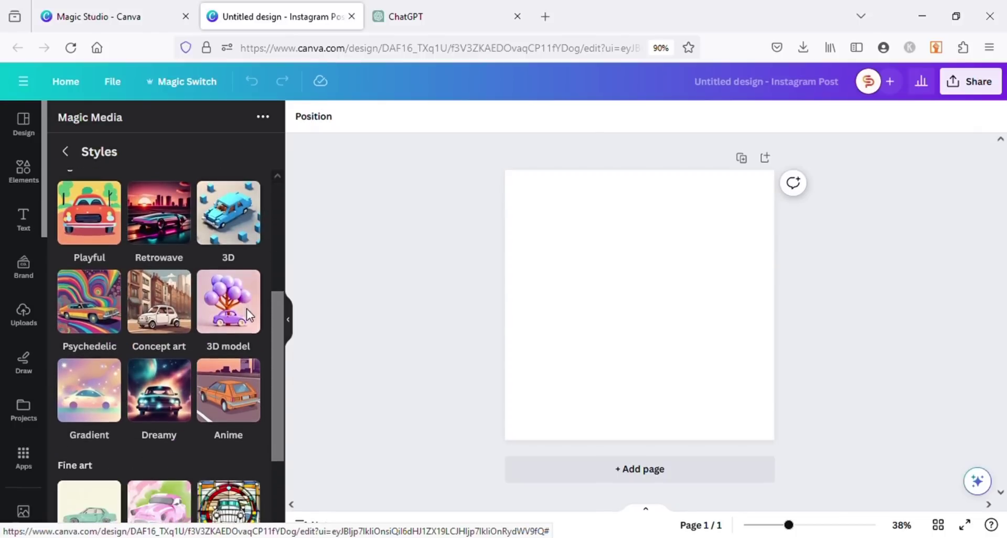
pyautogui.scroll(-3, 252, 316)
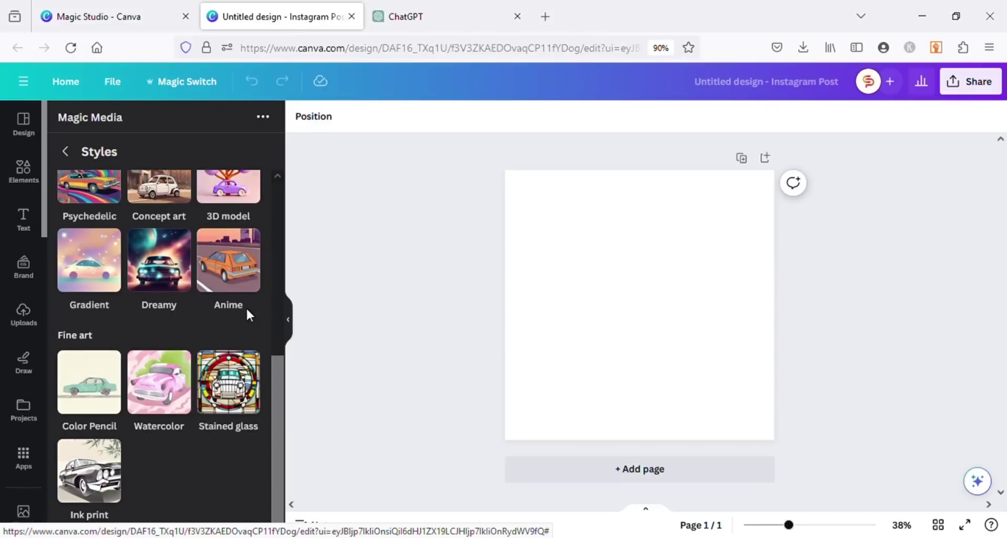
pyautogui.scroll(4, 247, 310)
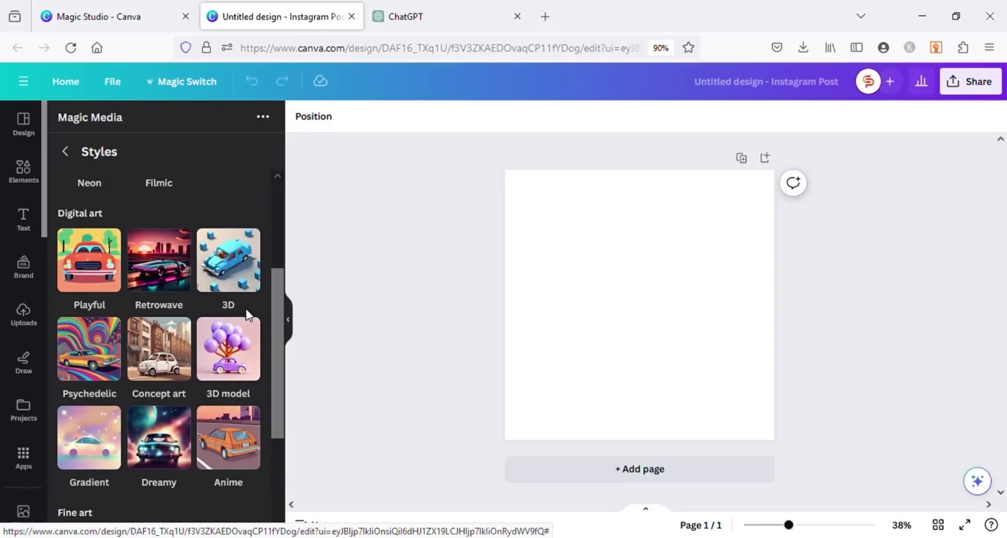
pyautogui.click(149, 356)
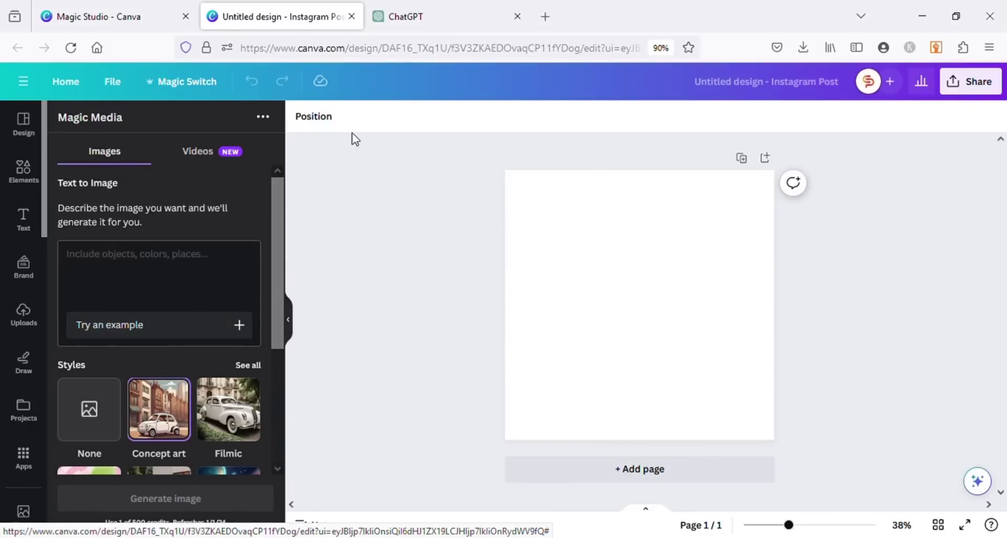
# - Ask ChatGPT for Matisse-inspired image prompts of women and select the Prompt 1 Dance of Joy description
pyautogui.click(402, 7)
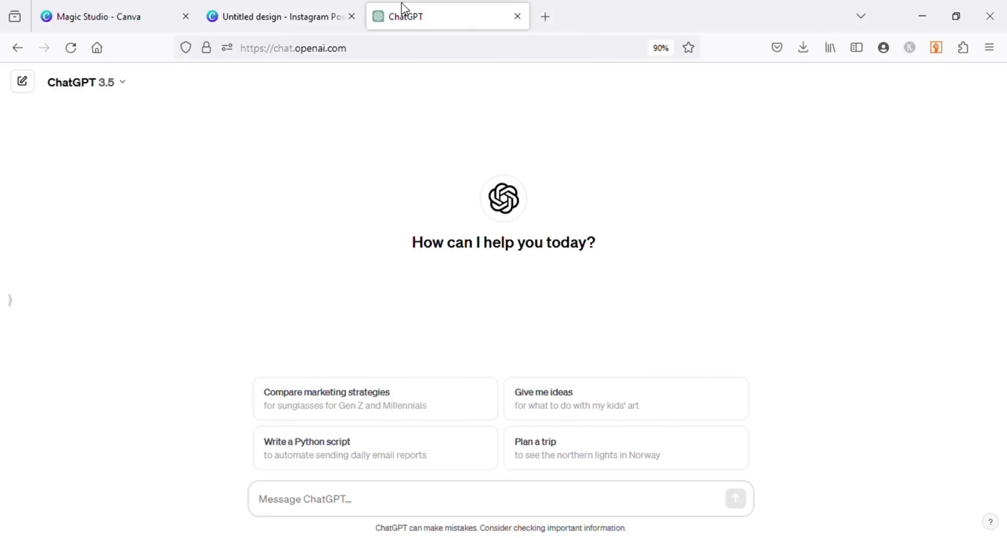
pyautogui.write('Glve me prompts for an ai image generator ')
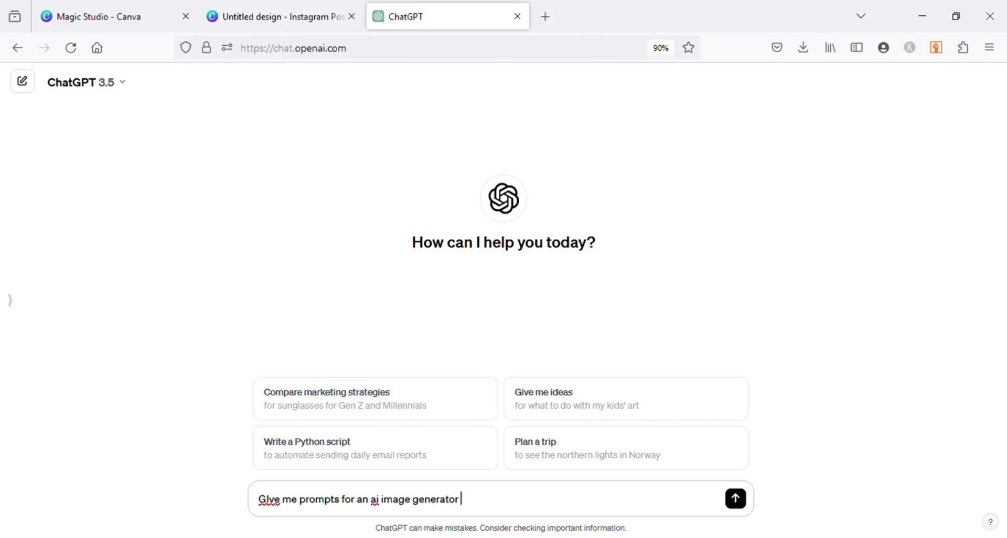
pyautogui.write('for a matissee inspired art of women. write them as the')
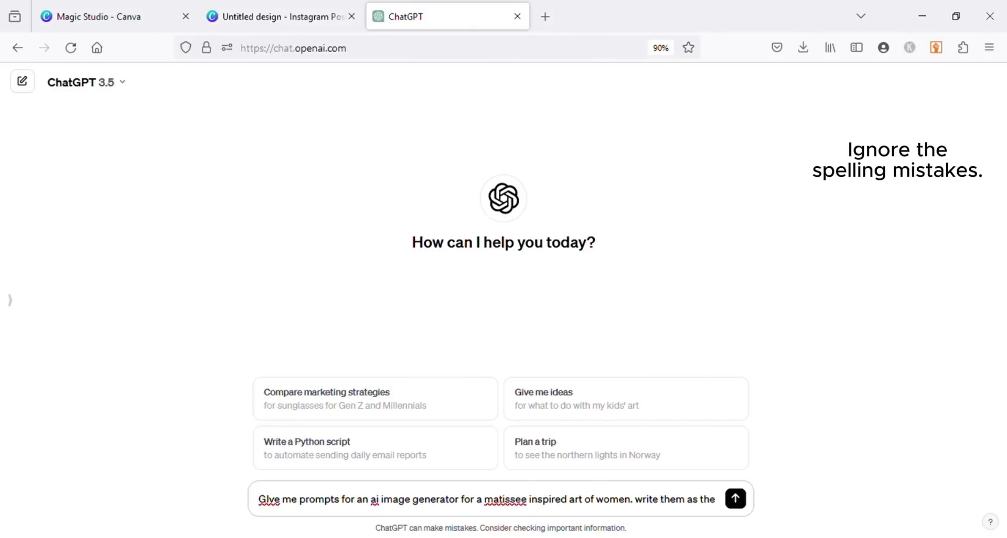
pyautogui.write(' style of matisse art with vibrant colors.')
pyautogui.press('Return')
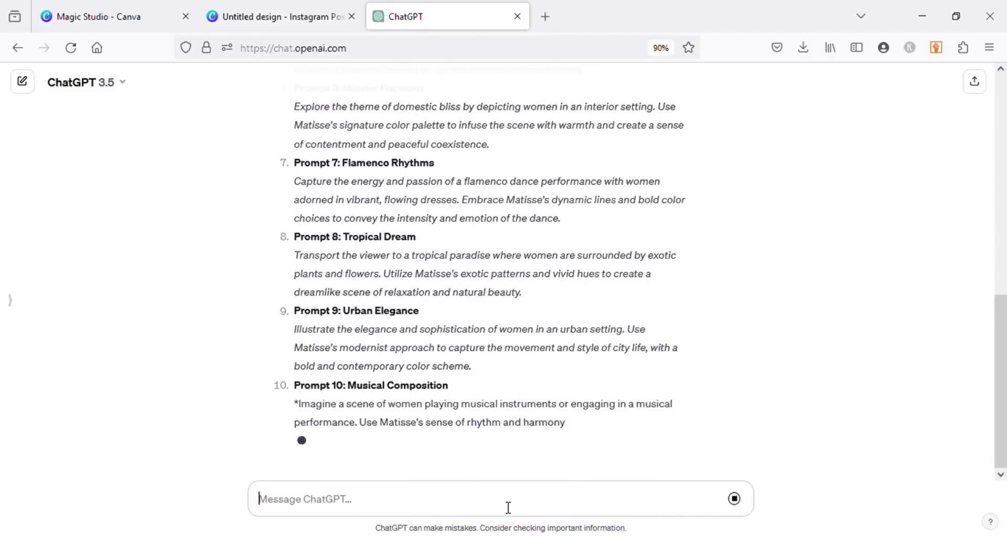
pyautogui.scroll(10, 387, 341)
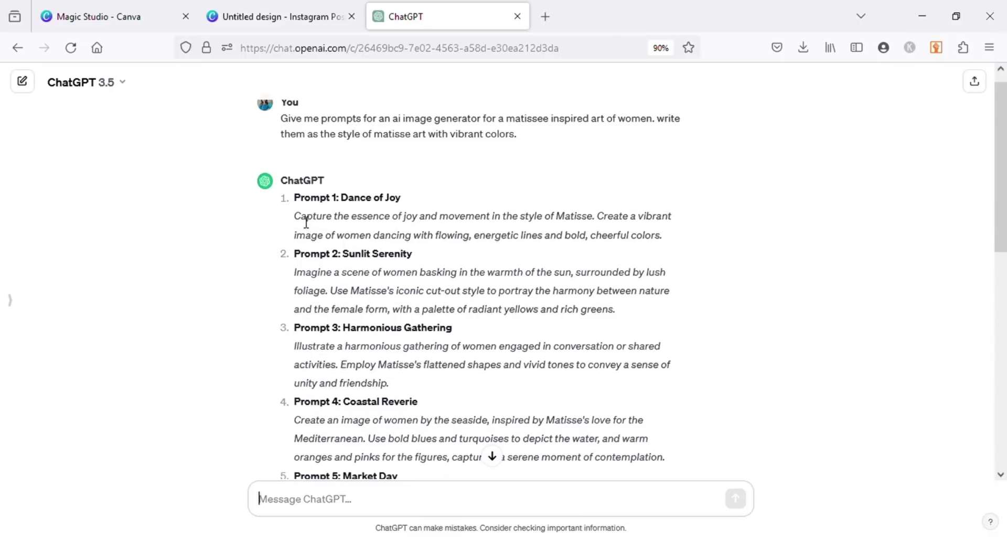
pyautogui.moveTo(295, 218); pyautogui.dragTo(684, 237)
pyautogui.hotkey('ctrl', 'c')
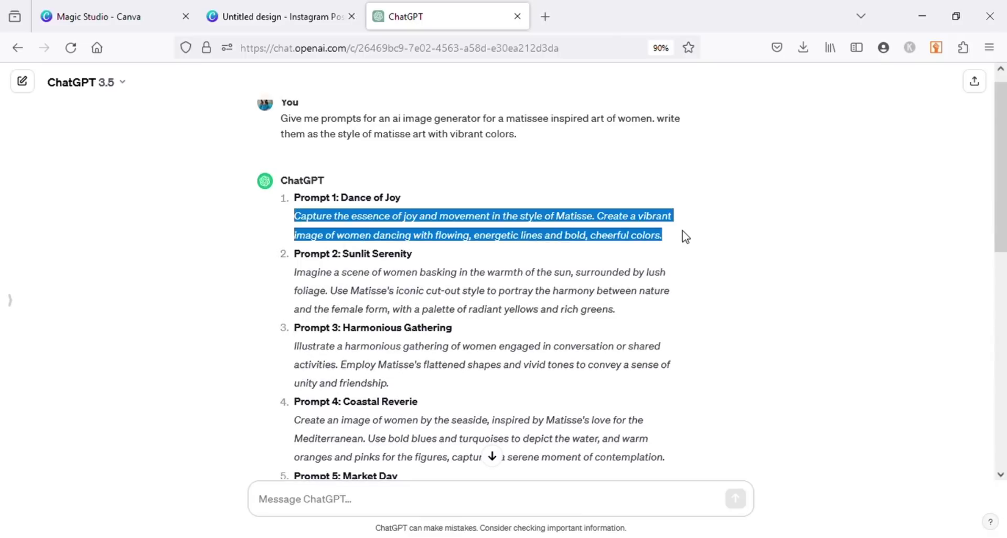
# - Paste the Dance of Joy prompt into Magic Media Text to Image and generate four images
pyautogui.click(257, 19)
pyautogui.click(122, 260)
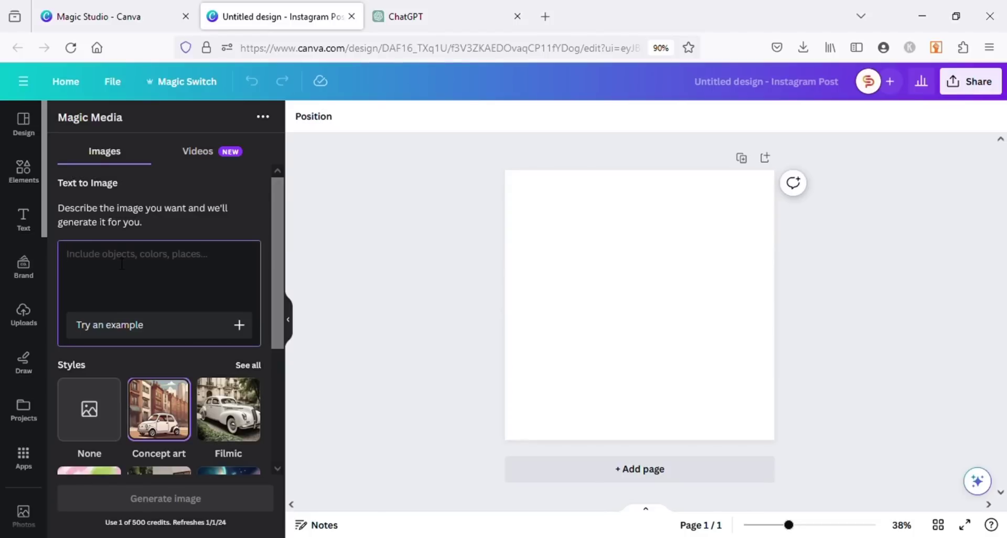
pyautogui.hotkey('ctrl', 'v')
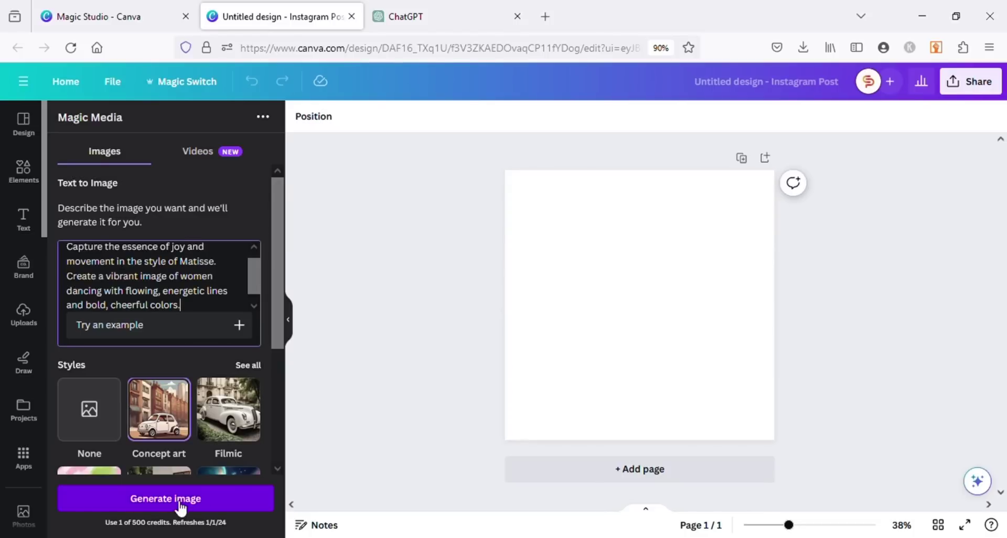
pyautogui.click(141, 499)
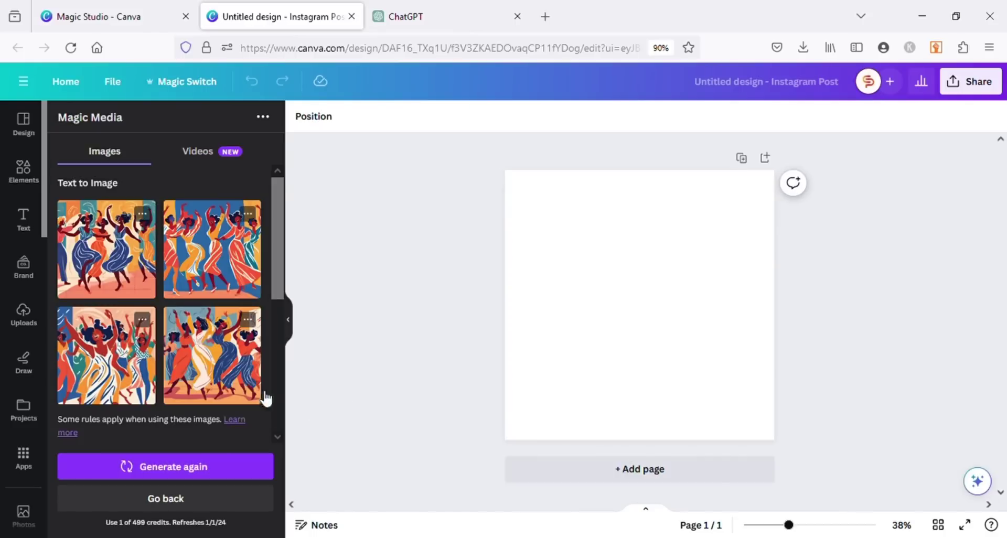
pyautogui.scroll(-3, 260, 397)
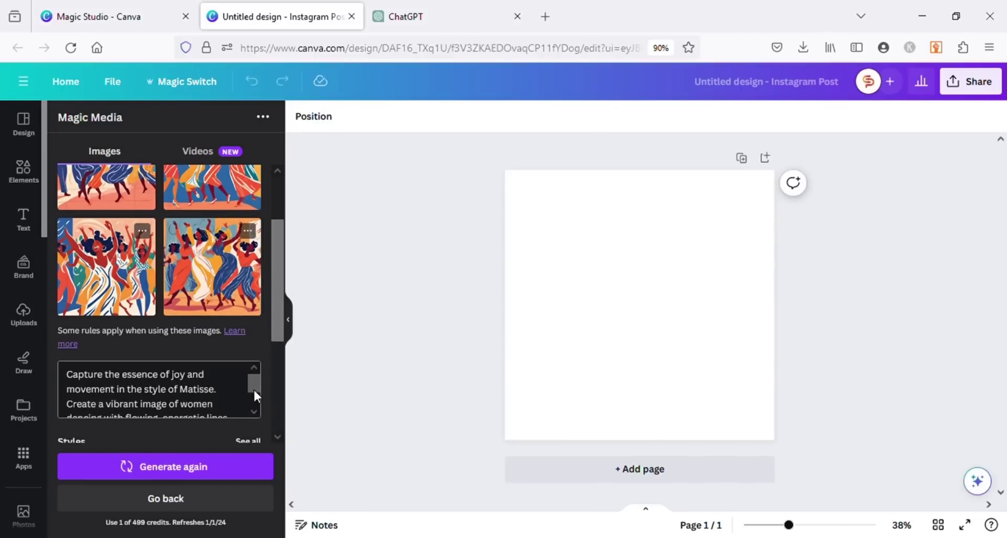
pyautogui.scroll(-4, 253, 393)
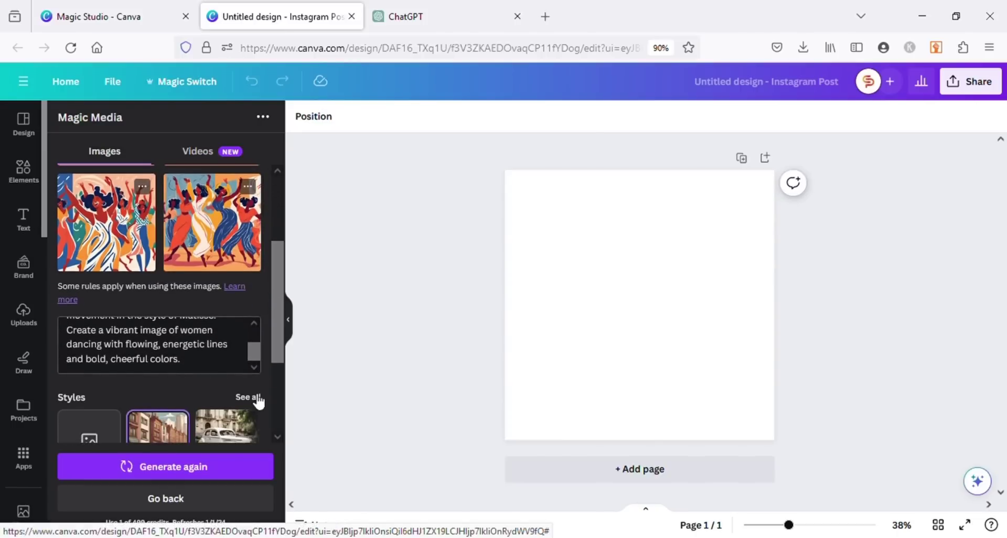
pyautogui.scroll(4, 267, 390)
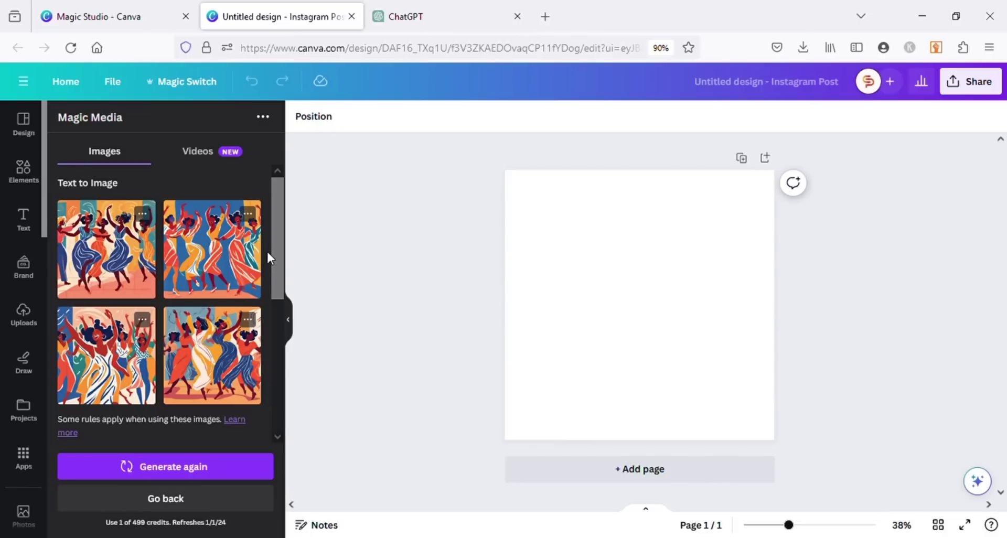
# - Generate a 4.0s video from the pasted prompt and place the ribbon-dancing clip on the page
pyautogui.click(212, 153)
pyautogui.hotkey('ctrl', 'v')
pyautogui.click(140, 480)
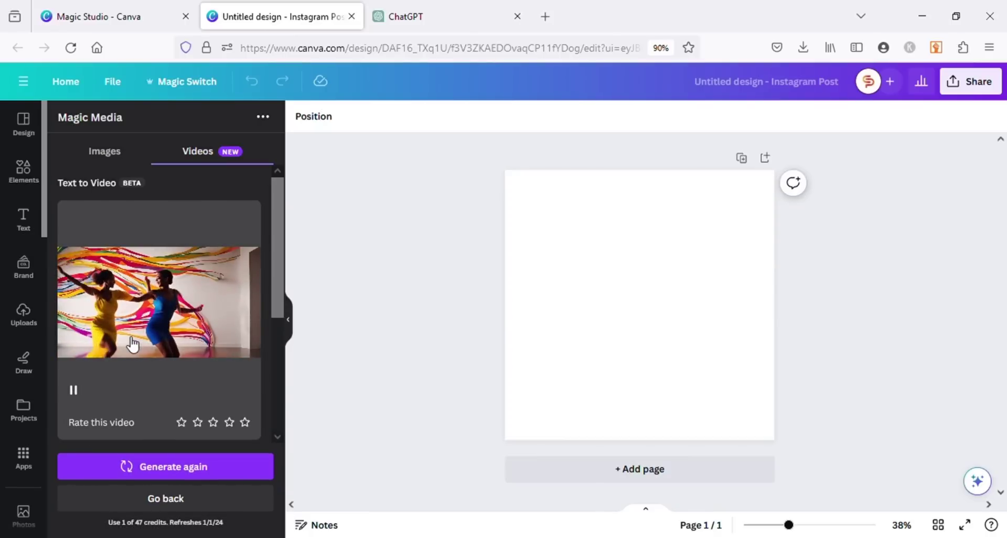
pyautogui.click(132, 345)
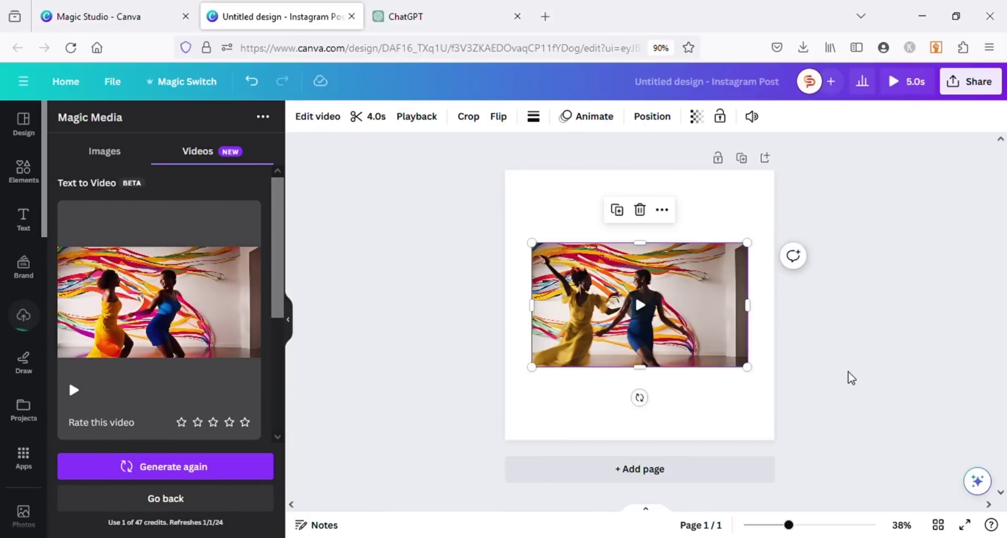
pyautogui.click(848, 374)
pyautogui.scroll(5, 782, 299)
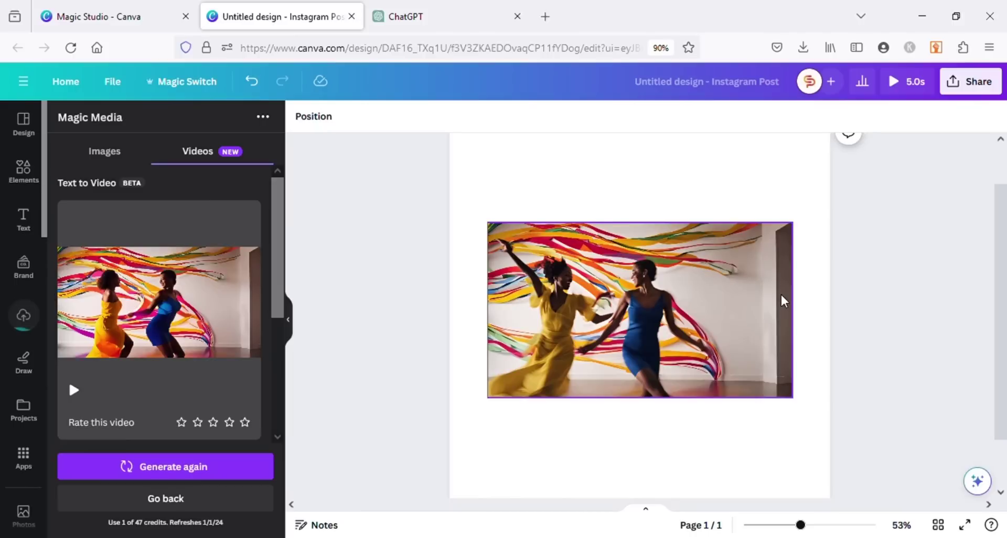
pyautogui.click(634, 314)
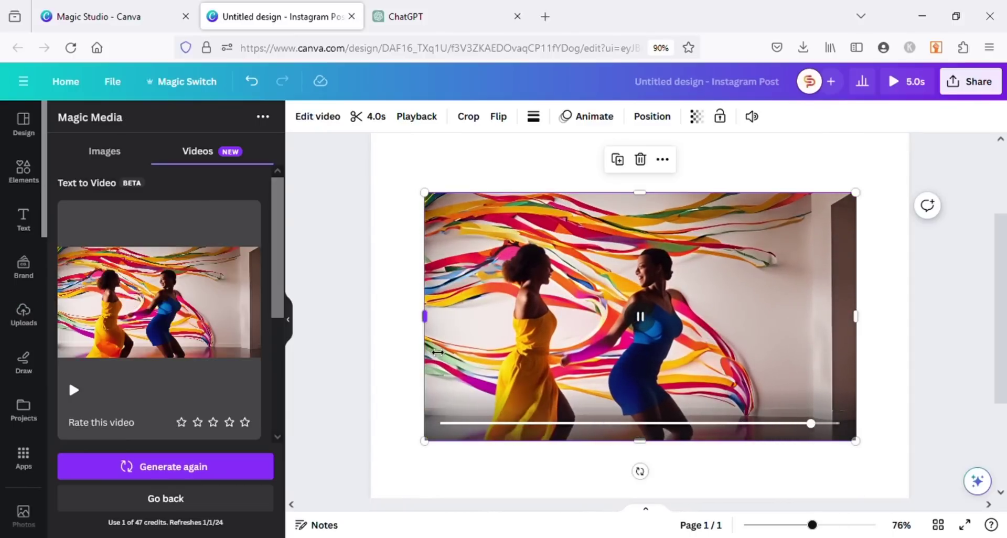
pyautogui.scroll(-2, 433, 350)
pyautogui.click(410, 340)
pyautogui.moveTo(393, 263); pyautogui.dragTo(462, 378)
# - Turn the fourth generated image into a video and swap it onto the page
pyautogui.click(399, 352)
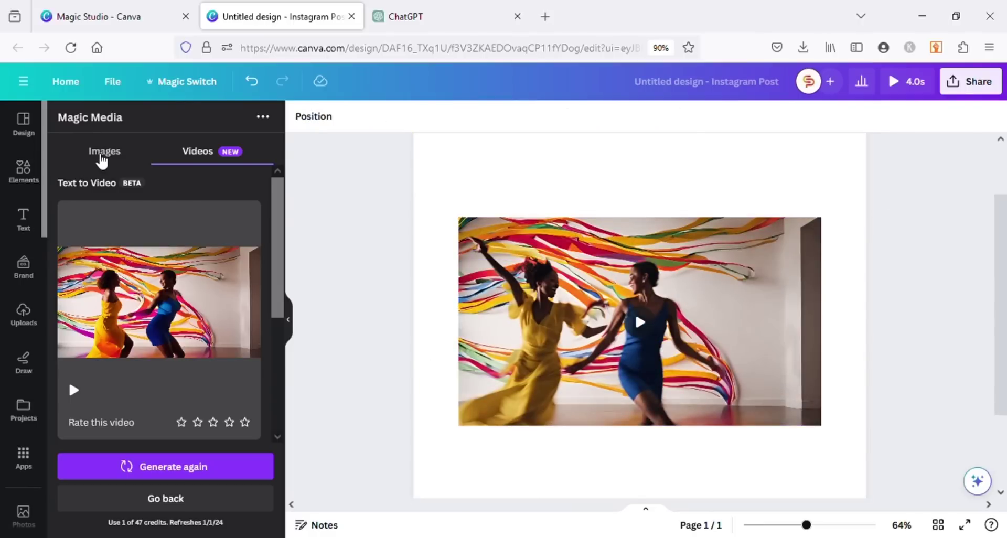
pyautogui.click(103, 155)
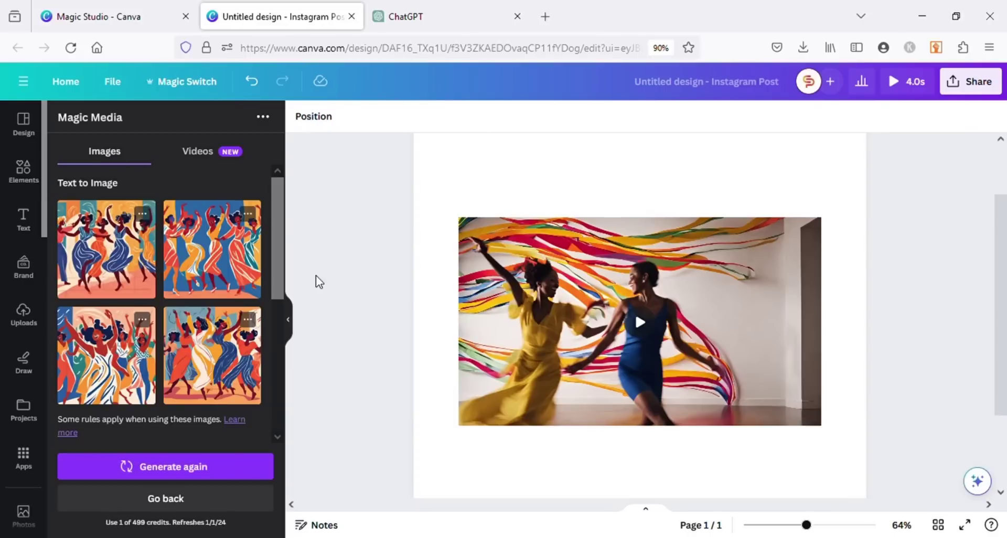
pyautogui.click(248, 320)
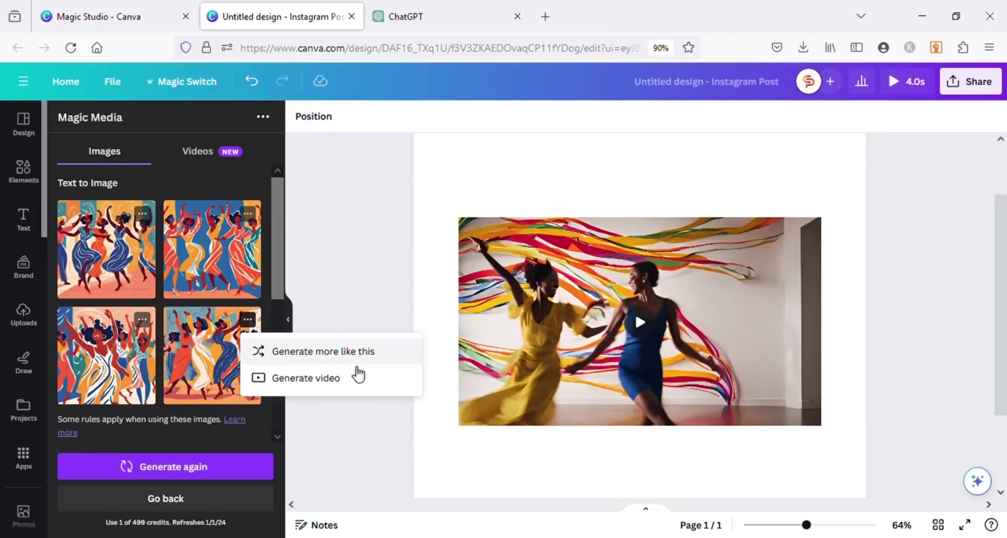
pyautogui.click(320, 382)
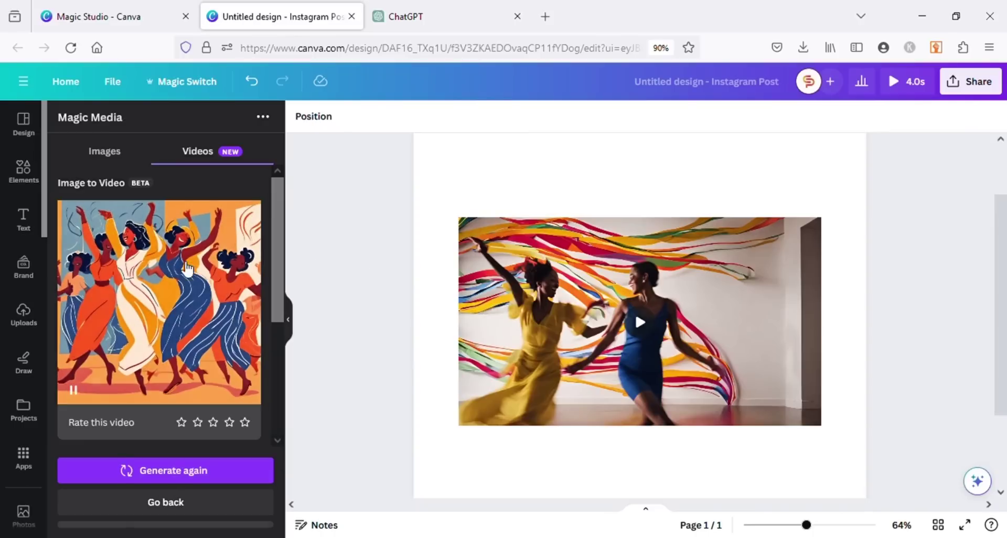
pyautogui.click(158, 277)
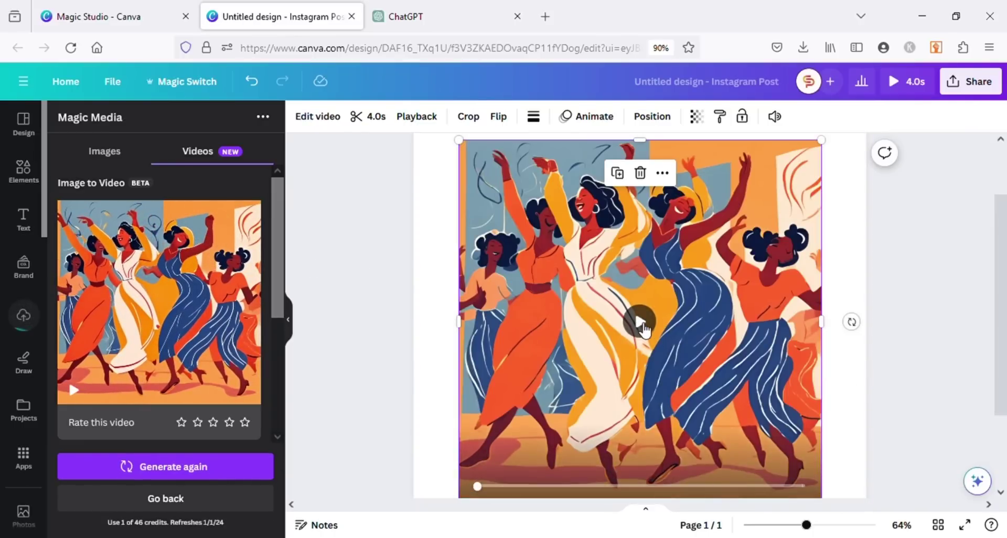
# - Play the illustrated dance video on the page, then return to ChatGPT
pyautogui.click(640, 321)
pyautogui.click(642, 324)
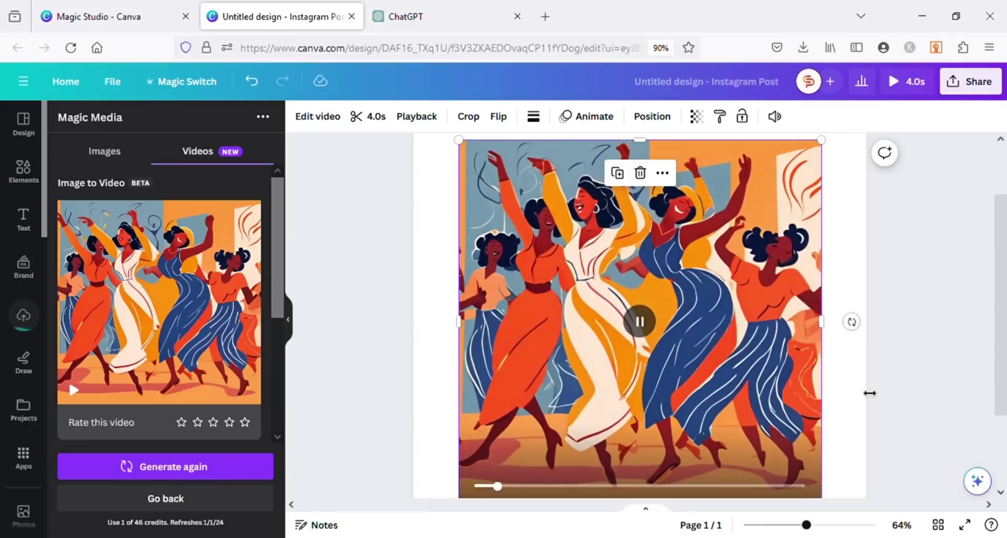
pyautogui.click(905, 390)
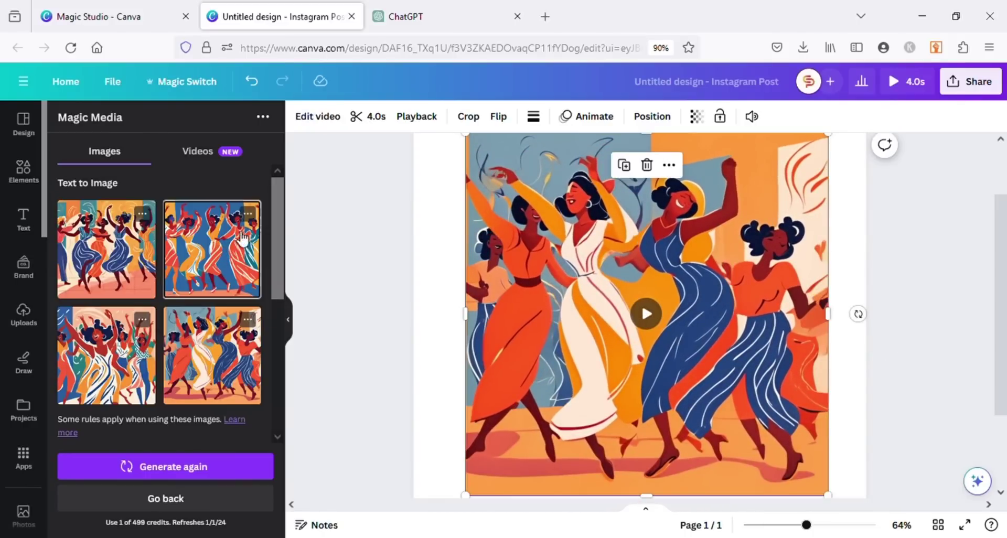
pyautogui.click(394, 7)
# - Resend the earlier Matisse prompt request to ChatGPT with 'women' changed to 'woman'
pyautogui.click(366, 297)
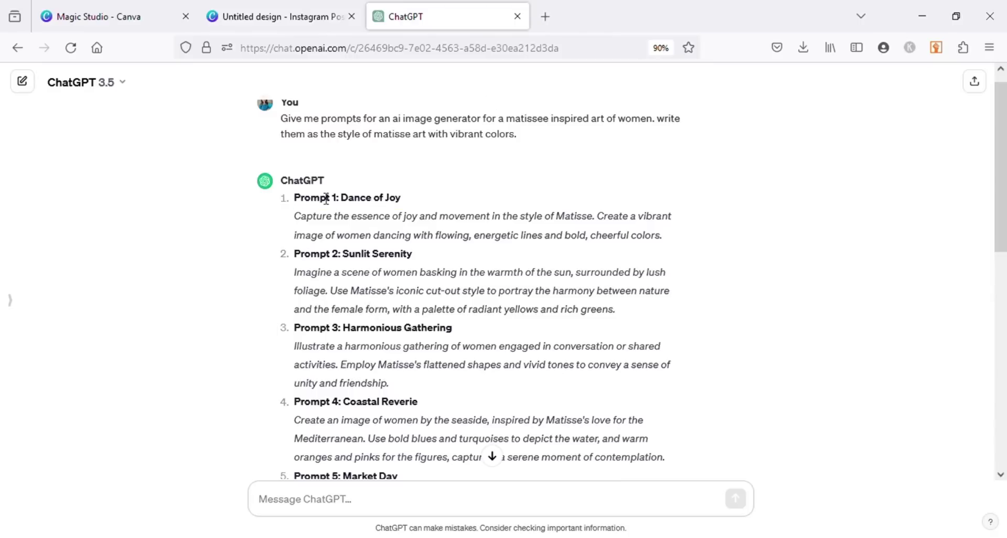
pyautogui.tripleClick(340, 137)
pyautogui.hotkey('ctrl', 'c')
pyautogui.scroll(-10, 531, 412)
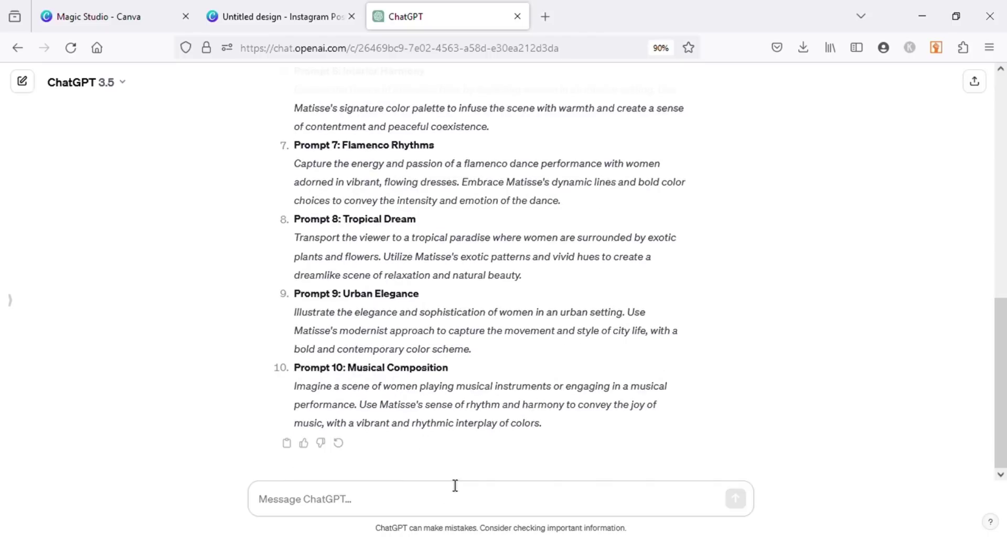
pyautogui.hotkey('ctrl', 'v')
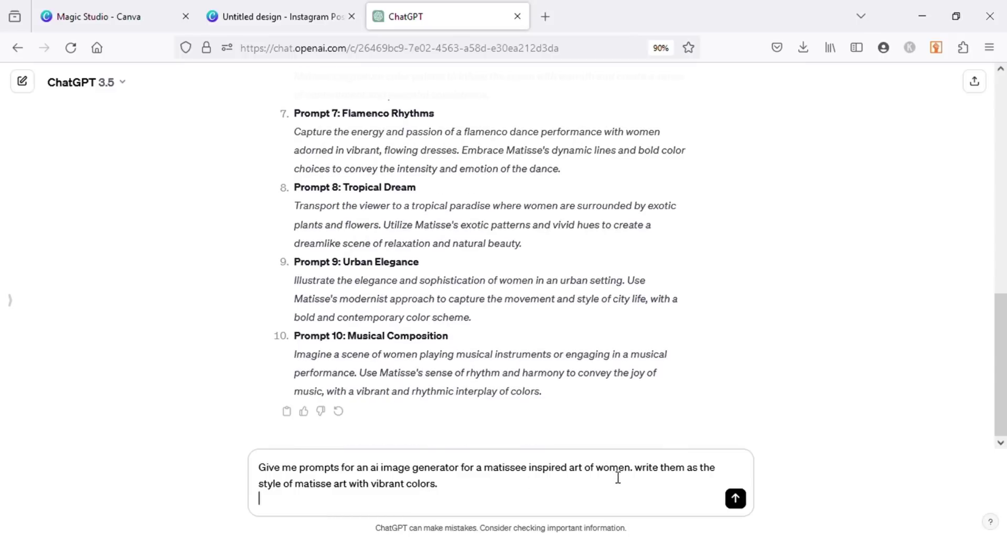
pyautogui.write('a')
pyautogui.scroll(1, 610, 507)
pyautogui.press('Return')
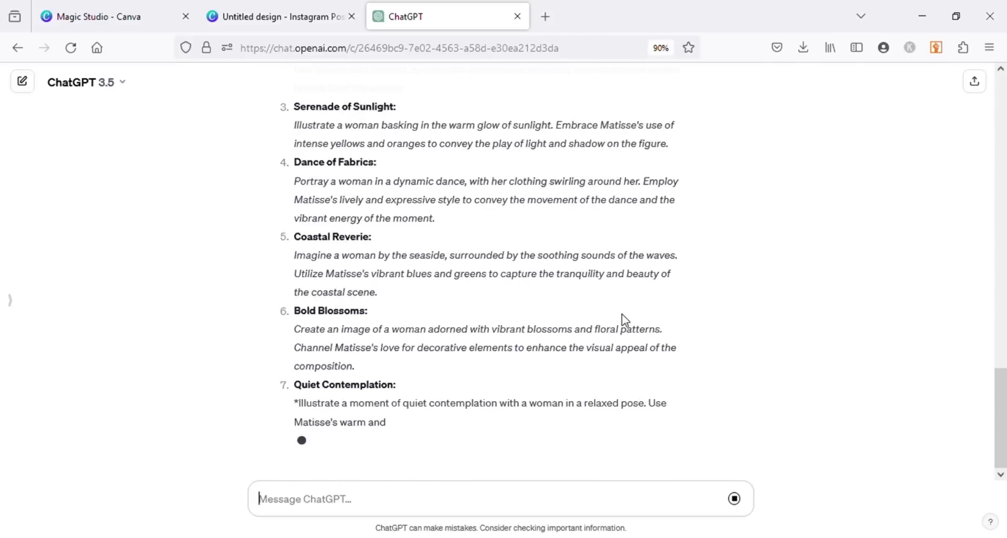
# - Replace Canva's image prompt with the Garden of Elegance description from the new list
pyautogui.scroll(6, 556, 330)
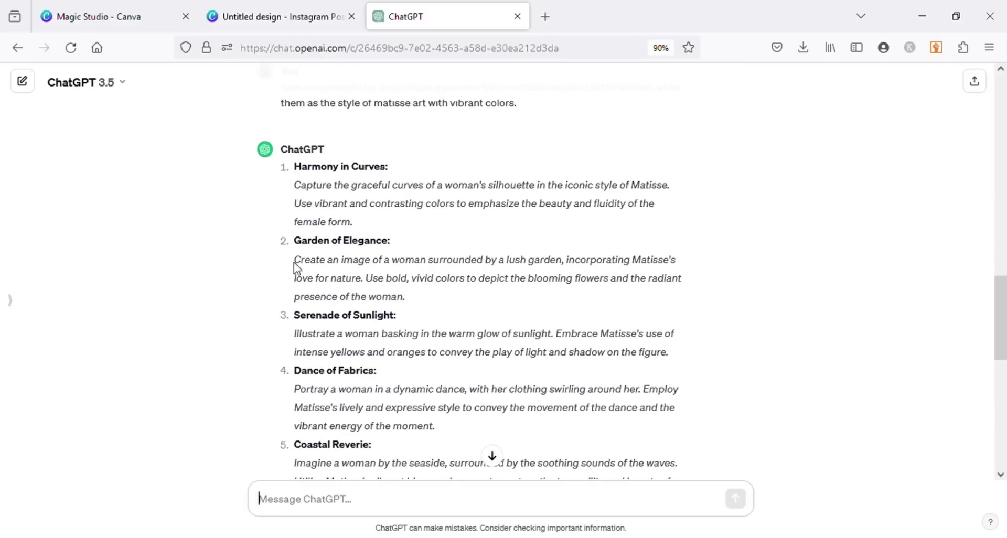
pyautogui.moveTo(307, 266); pyautogui.dragTo(412, 302)
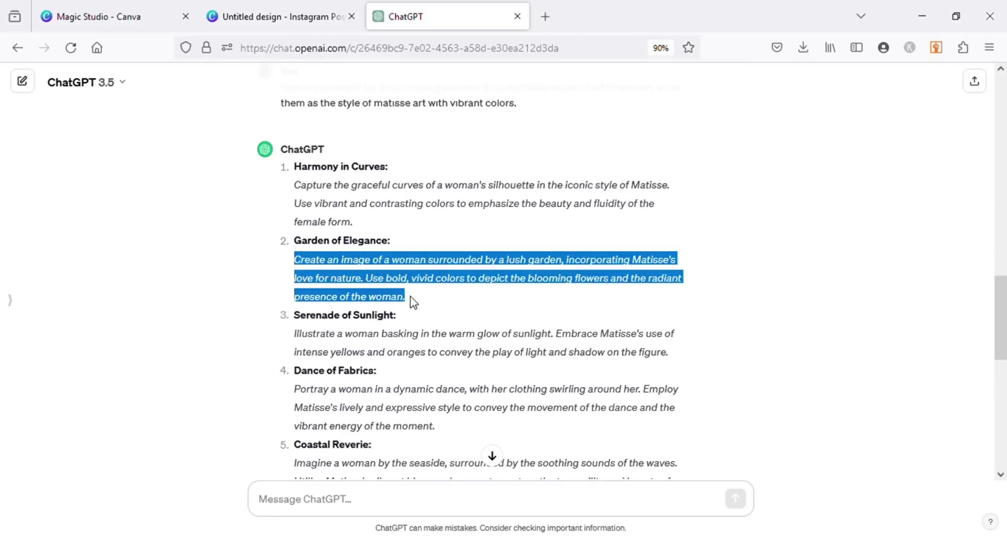
pyautogui.click(268, 20)
pyautogui.scroll(-3, 170, 361)
pyautogui.scroll(2, 171, 354)
pyautogui.hotkey('ctrl', 'a')
pyautogui.hotkey('ctrl', 'v')
# - Generate garden images and keep only the woman in orange among red flowers on page 1
pyautogui.click(171, 469)
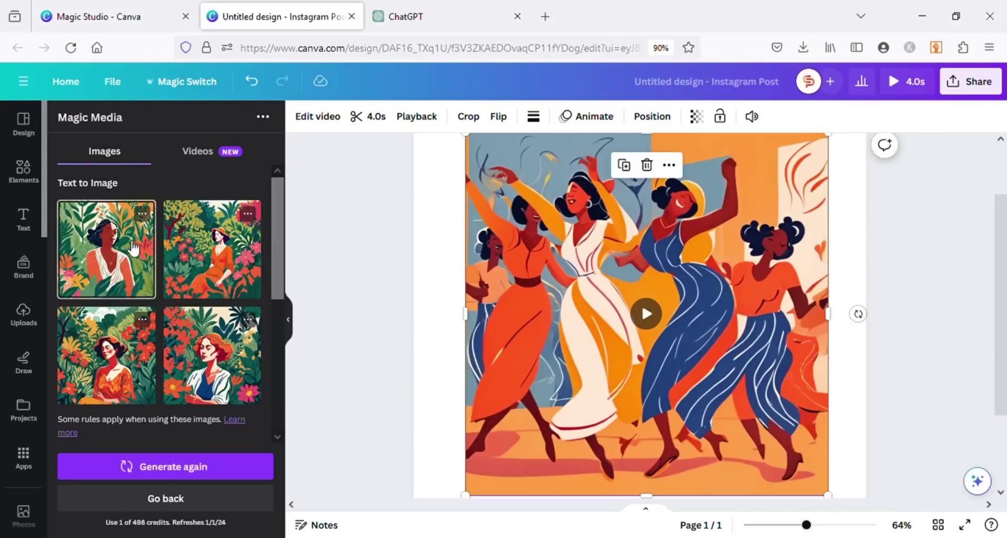
pyautogui.click(243, 252)
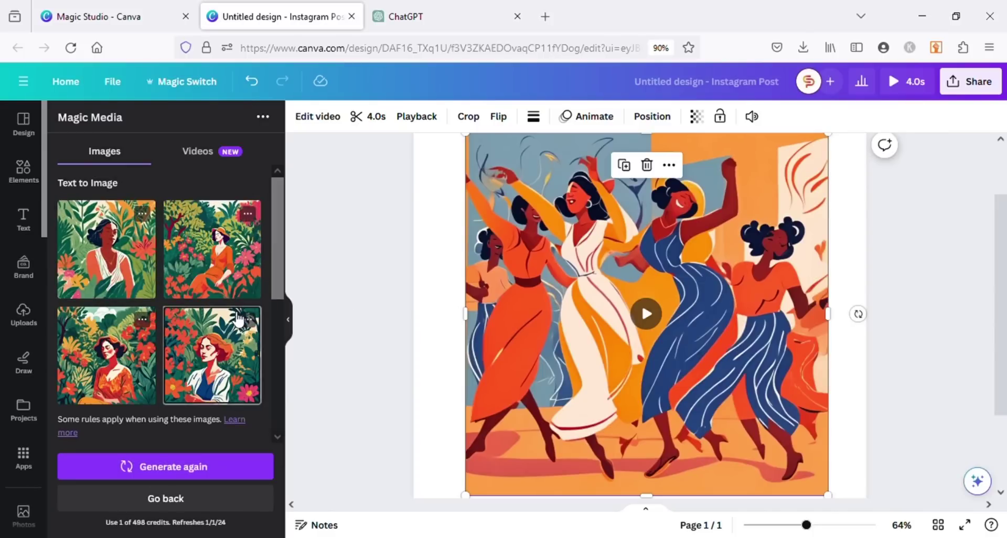
pyautogui.click(247, 357)
pyautogui.click(107, 249)
pyautogui.click(649, 201)
pyautogui.click(107, 356)
pyautogui.scroll(-1, 728, 339)
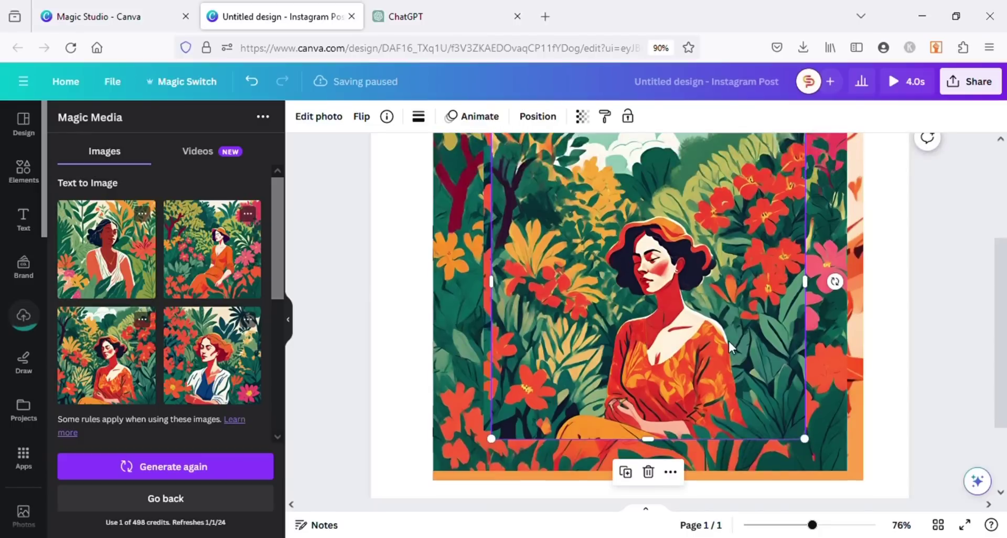
pyautogui.click(906, 391)
pyautogui.scroll(-1, 894, 396)
pyautogui.scroll(-1, 607, 472)
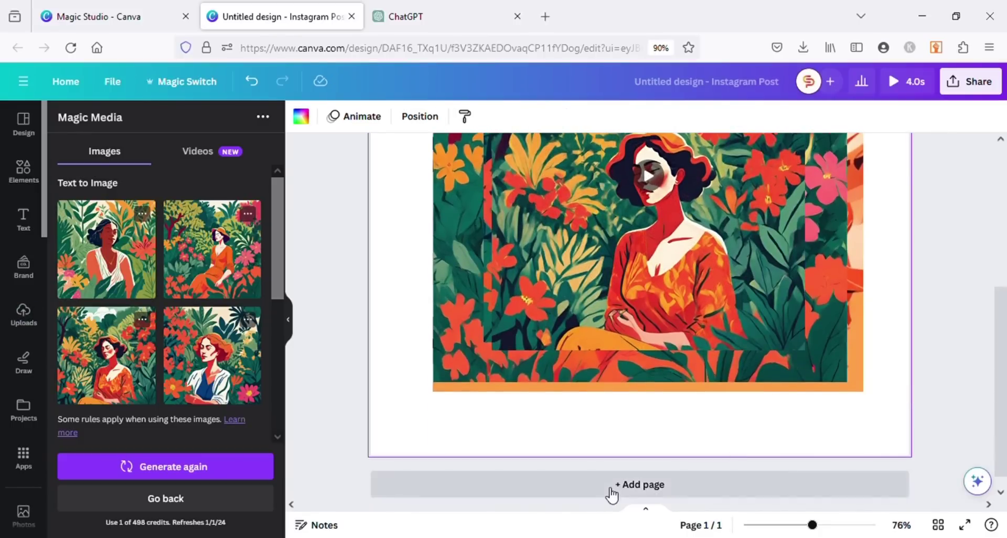
# - Add page 2 and generate more variations like the woman-in-orange image
pyautogui.click(641, 485)
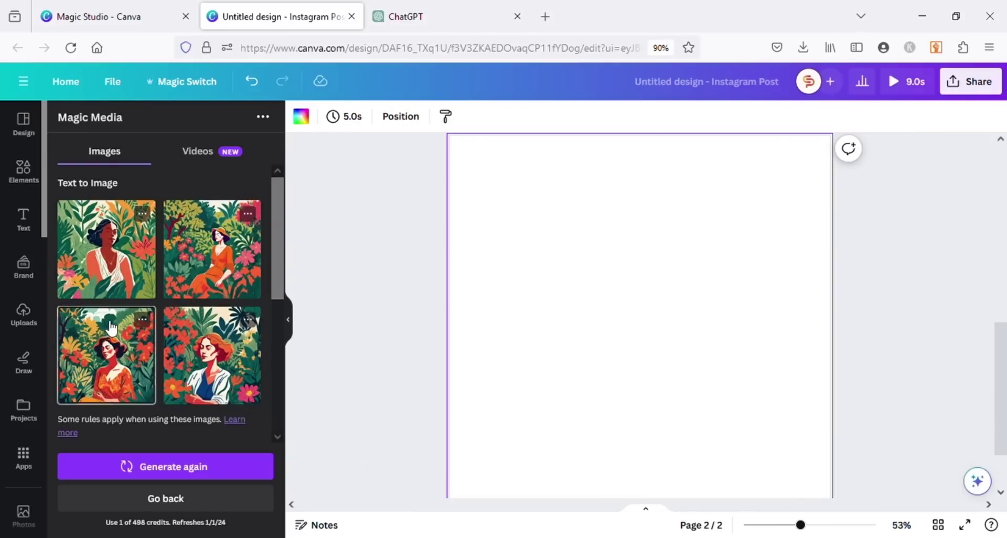
pyautogui.click(189, 345)
pyautogui.click(143, 321)
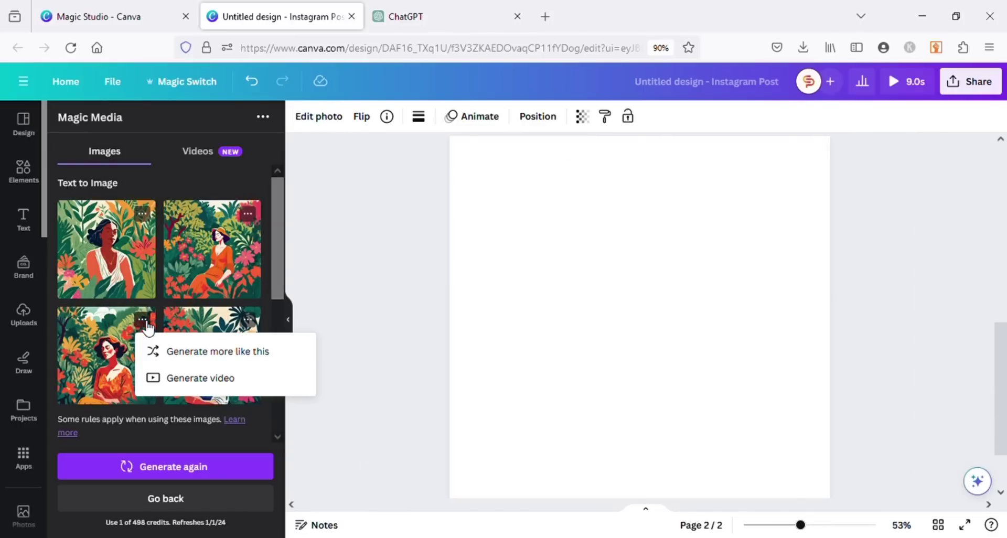
pyautogui.click(255, 362)
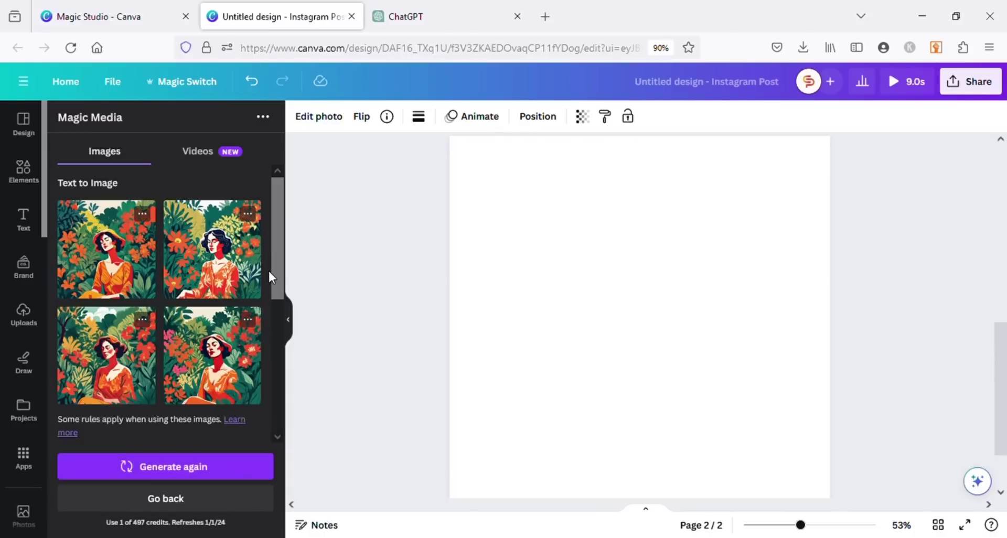
# - Insert all four new variations onto page 2, slightly offset from each other
pyautogui.click(93, 243)
pyautogui.click(211, 367)
pyautogui.click(110, 366)
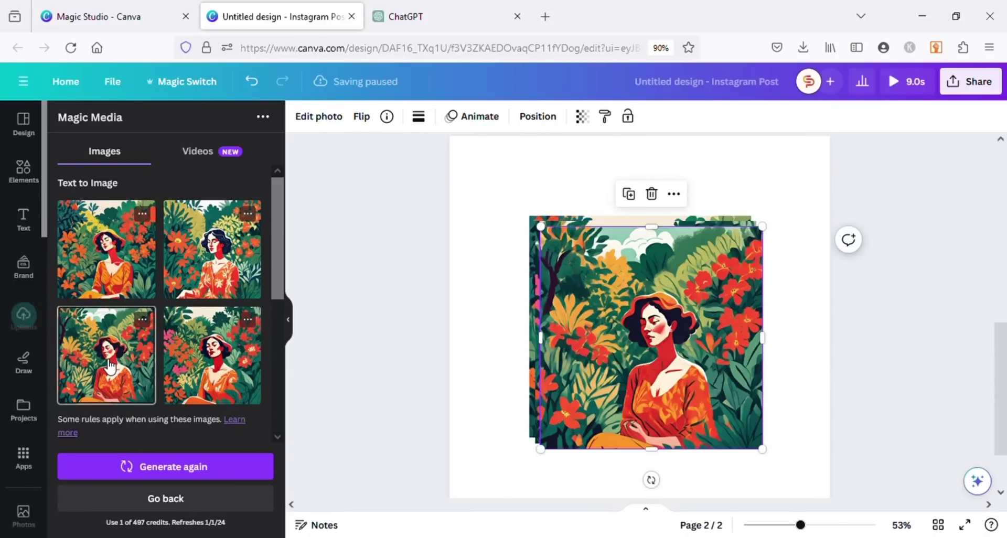
pyautogui.click(218, 284)
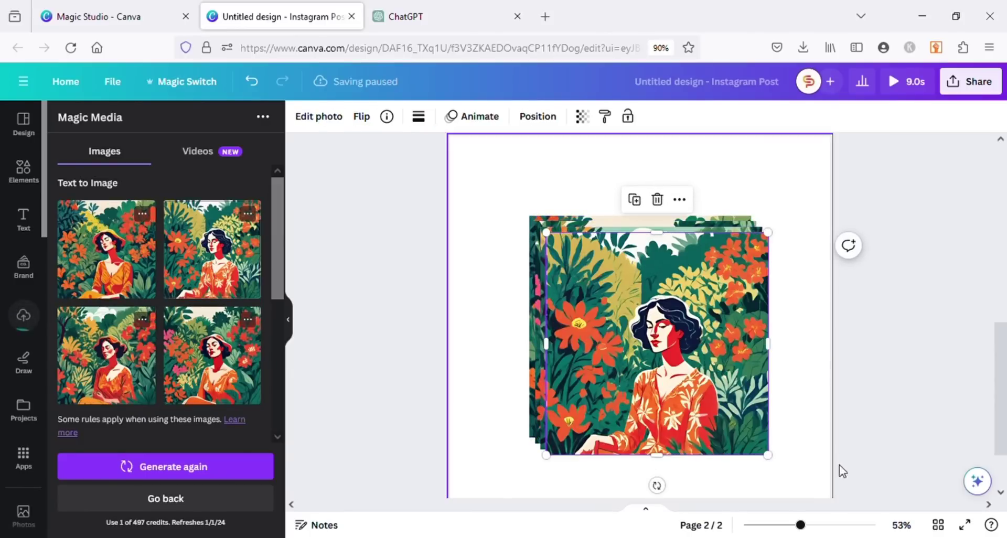
pyautogui.click(859, 430)
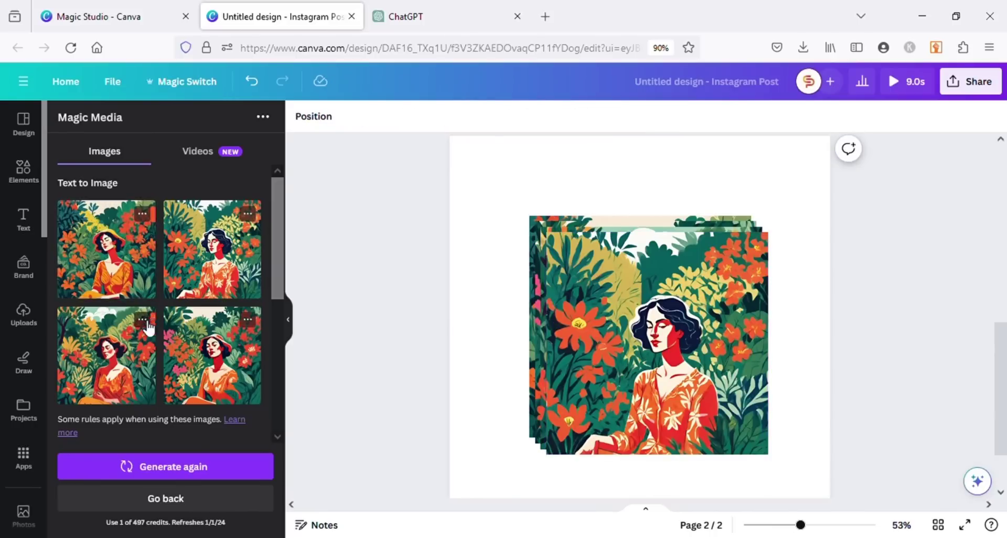
# - Generate a video from the fourth garden variation and add it to page 2
pyautogui.click(247, 320)
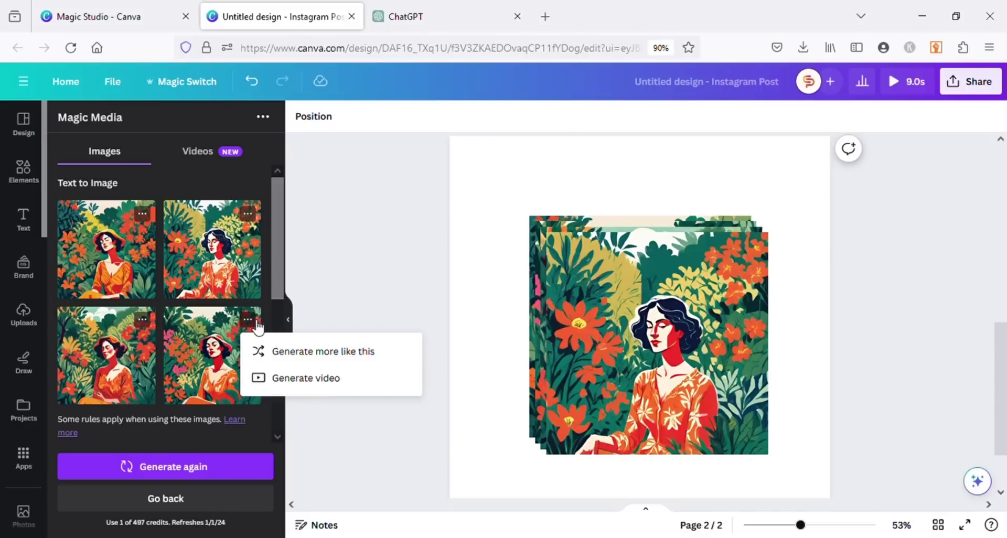
pyautogui.click(270, 377)
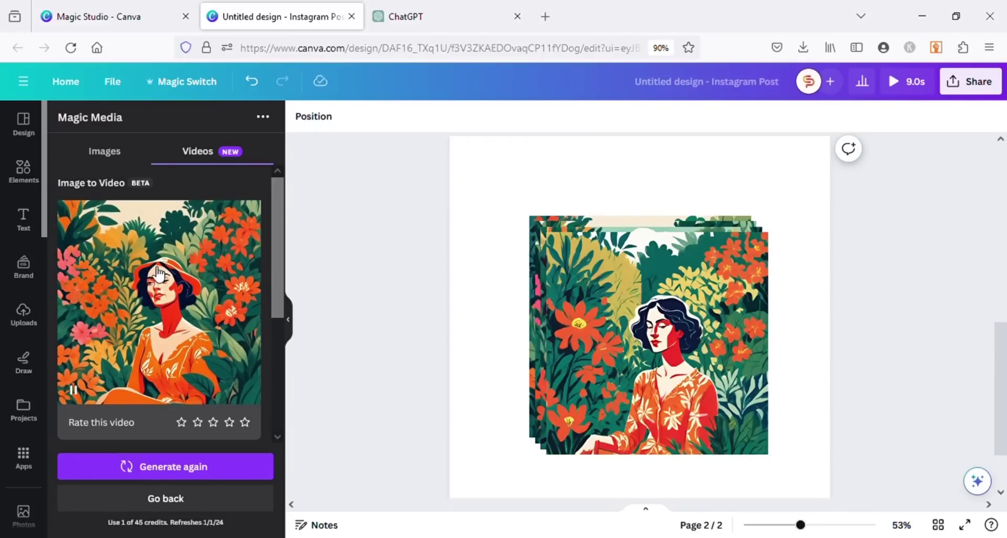
pyautogui.click(176, 283)
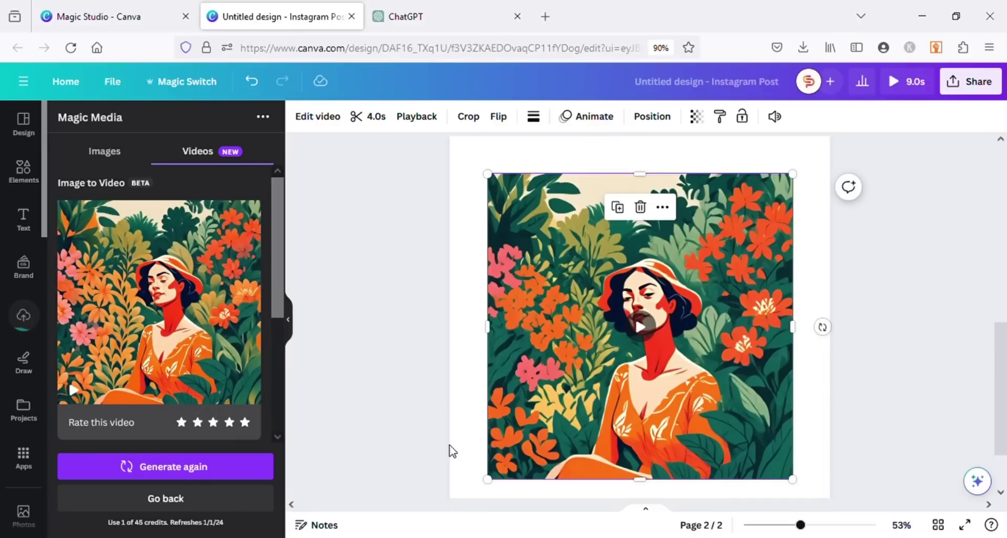
# - Preview the red-flowers video playing on page 2, then delete the extra selected copy
pyautogui.moveTo(694, 341)
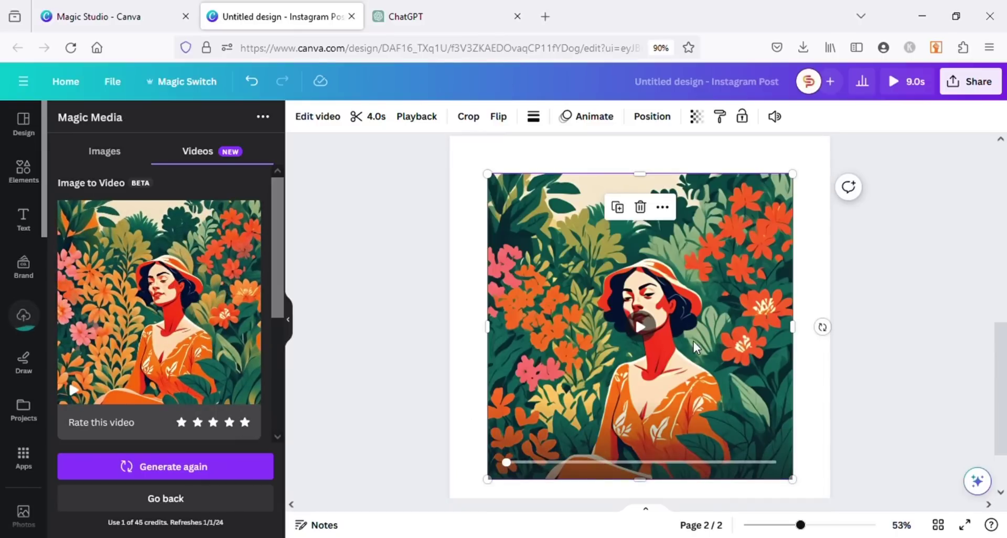
pyautogui.click(649, 333)
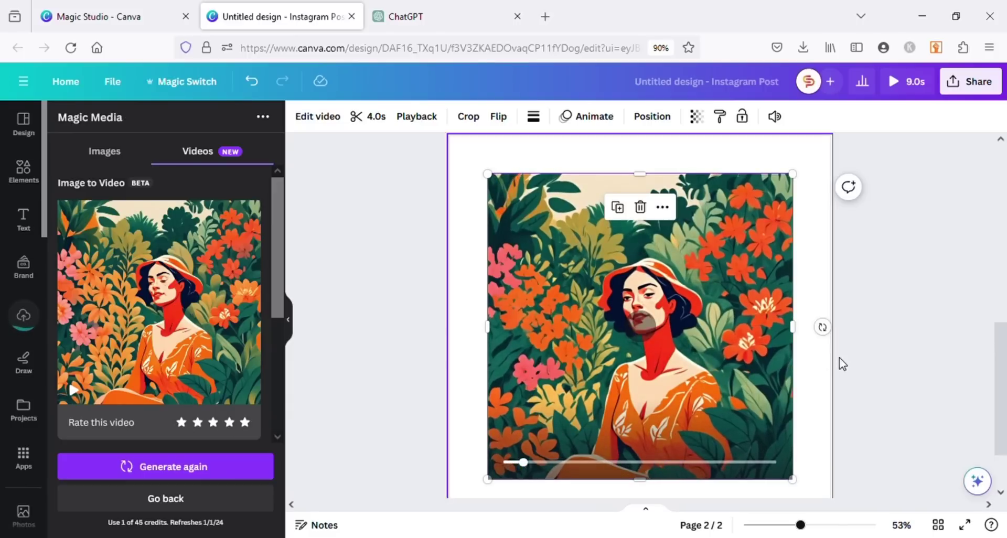
pyautogui.press('Delete')
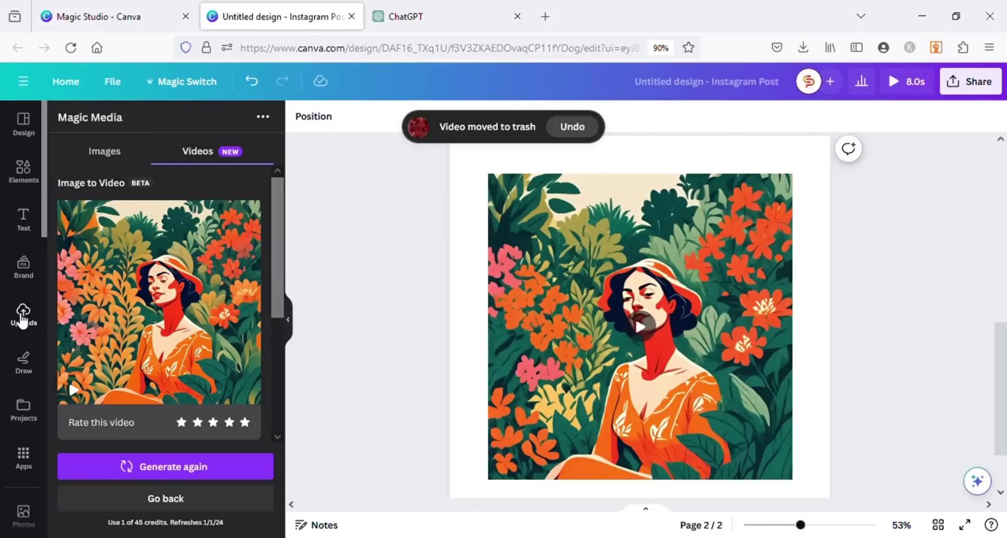
# - Download the first uploaded garden video from Uploads > Videos
pyautogui.click(22, 315)
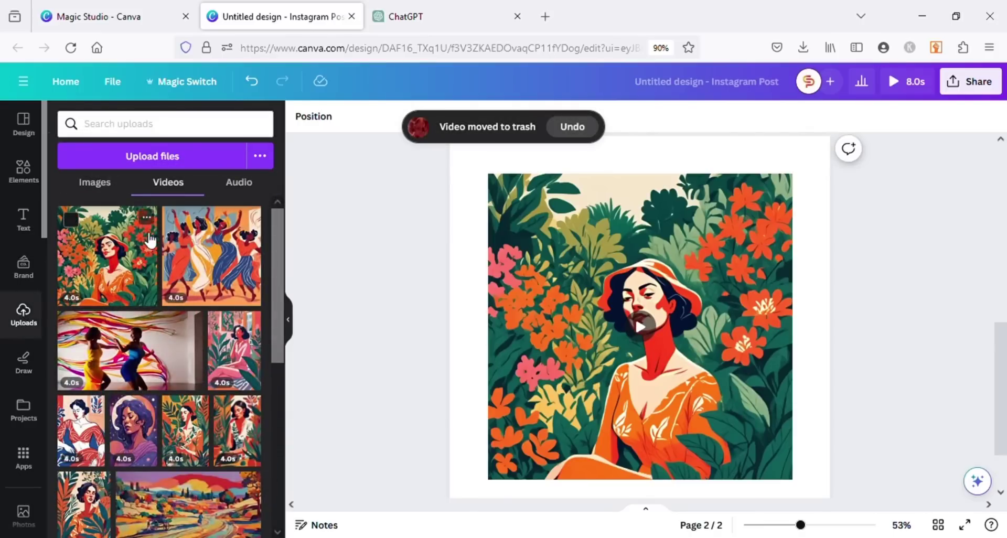
pyautogui.click(148, 220)
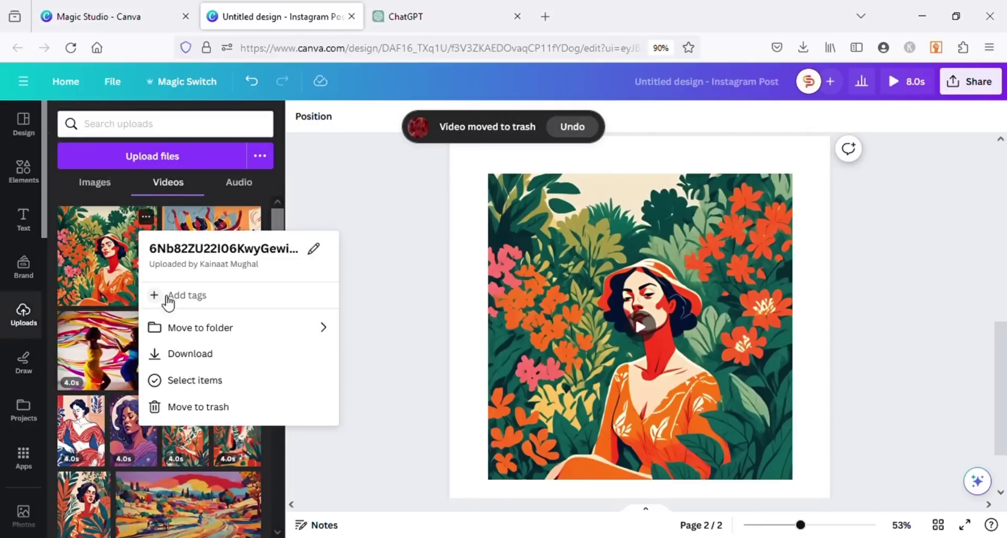
pyautogui.click(185, 355)
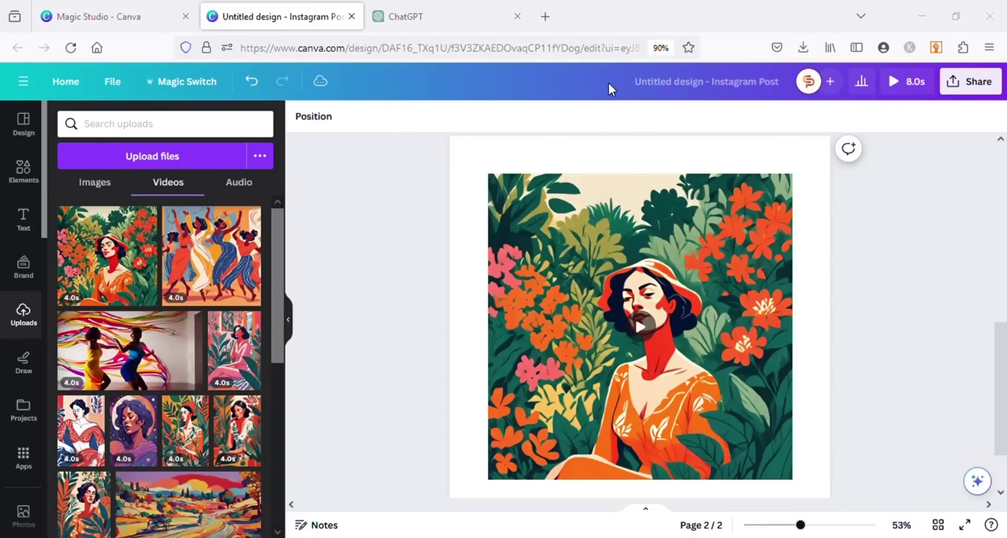
# - Delete the overlapping element and set the garden video as page 2's background
pyautogui.scroll(1, 863, 263)
pyautogui.moveTo(724, 299); pyautogui.dragTo(517, 289)
pyautogui.moveTo(783, 198); pyautogui.dragTo(614, 304)
pyautogui.click(679, 229)
pyautogui.moveTo(509, 279); pyautogui.dragTo(631, 250)
pyautogui.rightClick(631, 249)
pyautogui.click(698, 492)
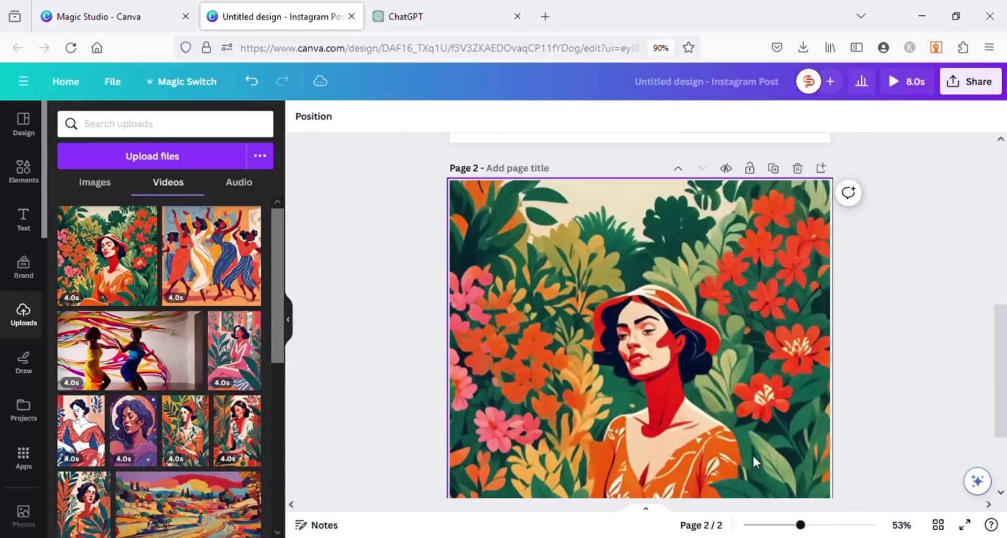
# - Download only Page 2 as an MP4 video from the Share menu
pyautogui.click(989, 90)
pyautogui.click(774, 417)
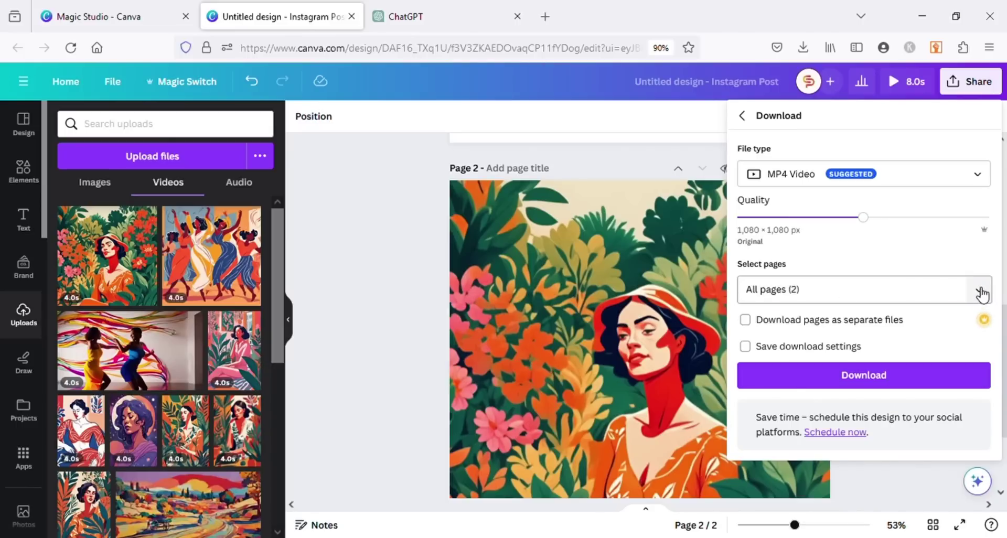
pyautogui.click(980, 291)
pyautogui.click(980, 329)
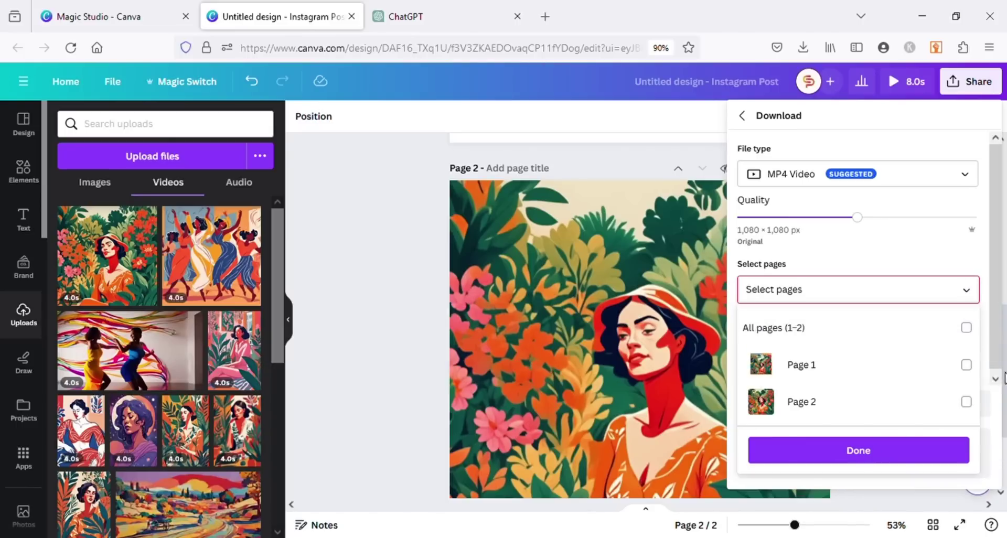
pyautogui.click(966, 402)
pyautogui.click(923, 451)
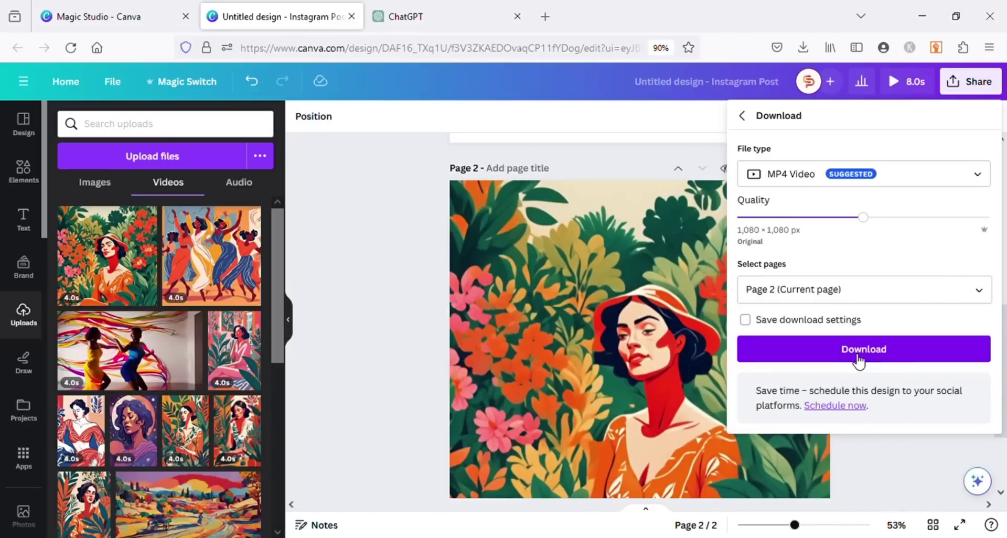
pyautogui.click(857, 357)
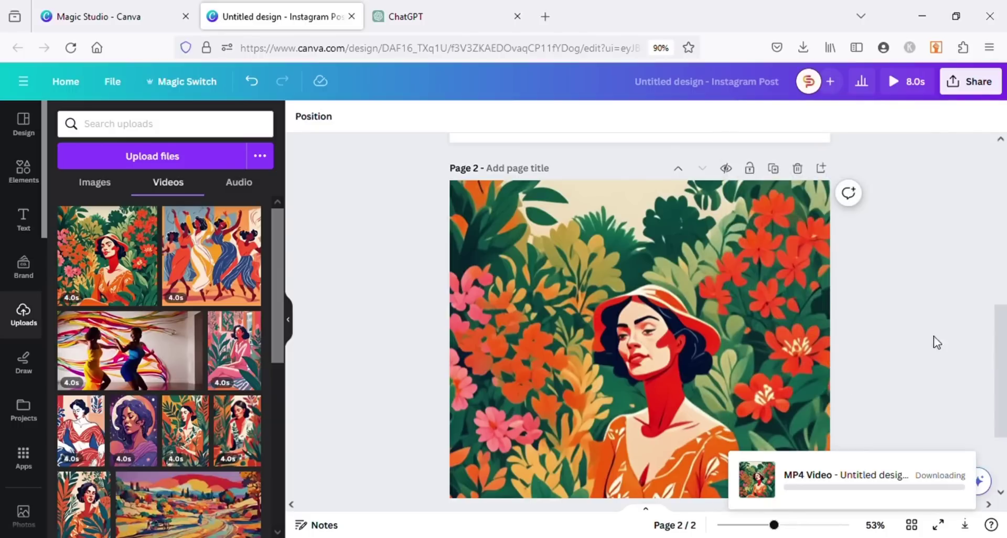